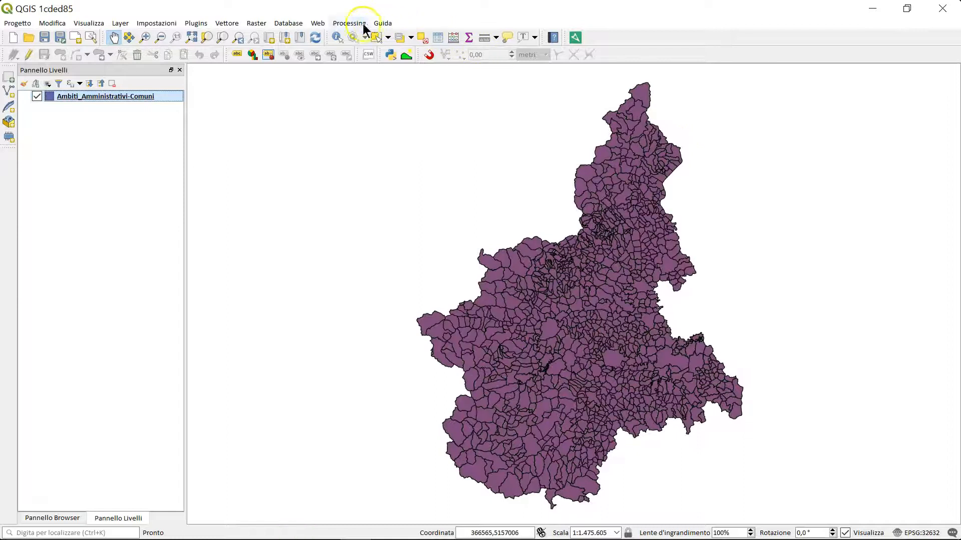
Step: Run Colorazione topologica on the Ambiti_Amministrativi-Comuni layer with at least 4 colours, minimum distance 0 and balancing Per conteggio elementi
click(364, 38)
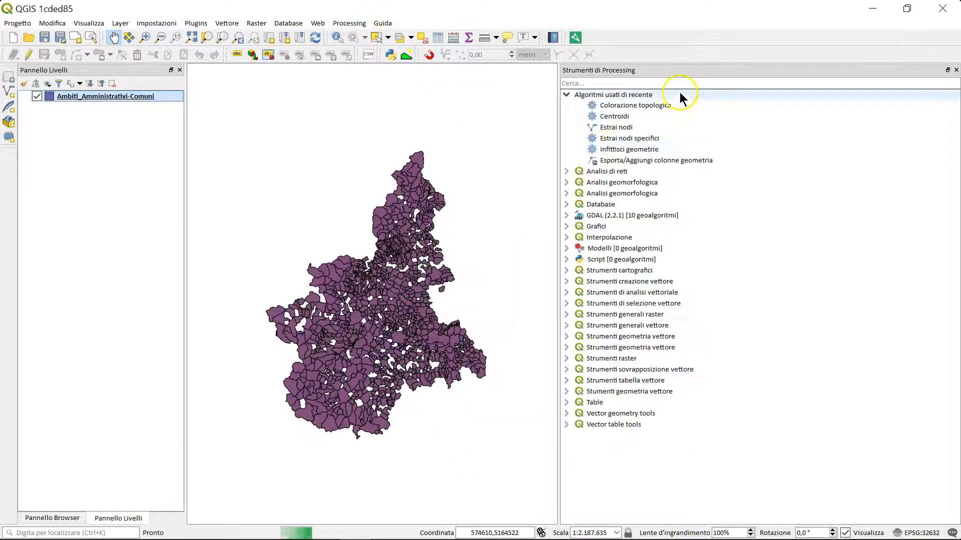
click(634, 108)
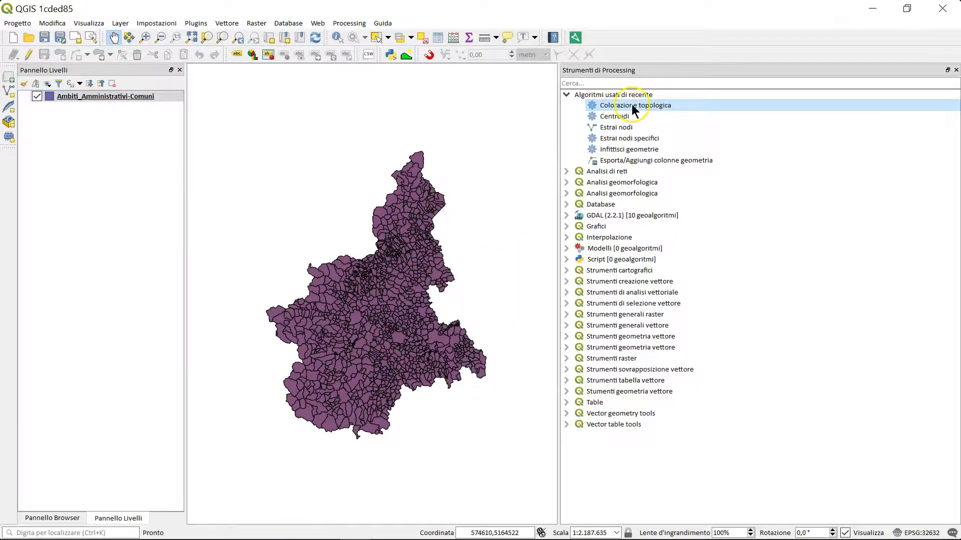
double_click(632, 109)
drag(585, 143, 499, 151)
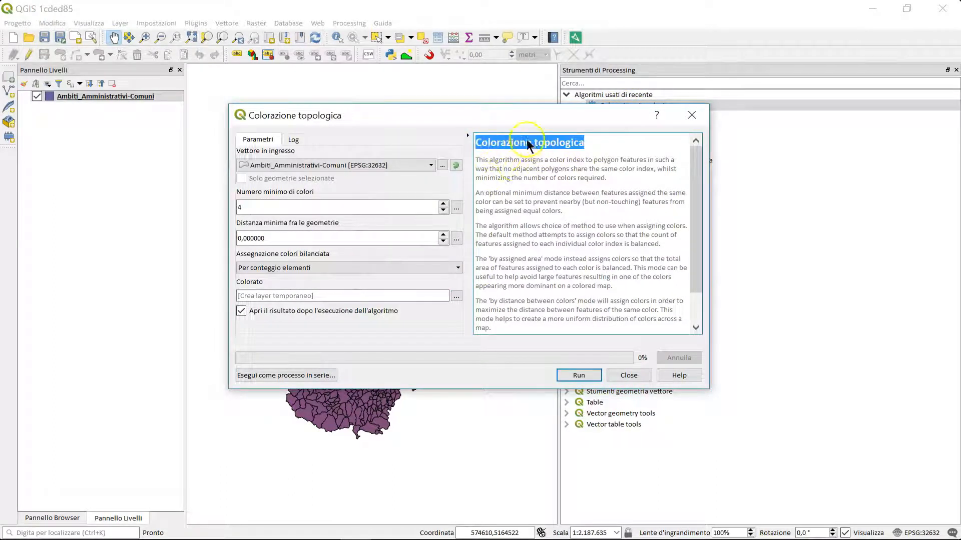
click(244, 208)
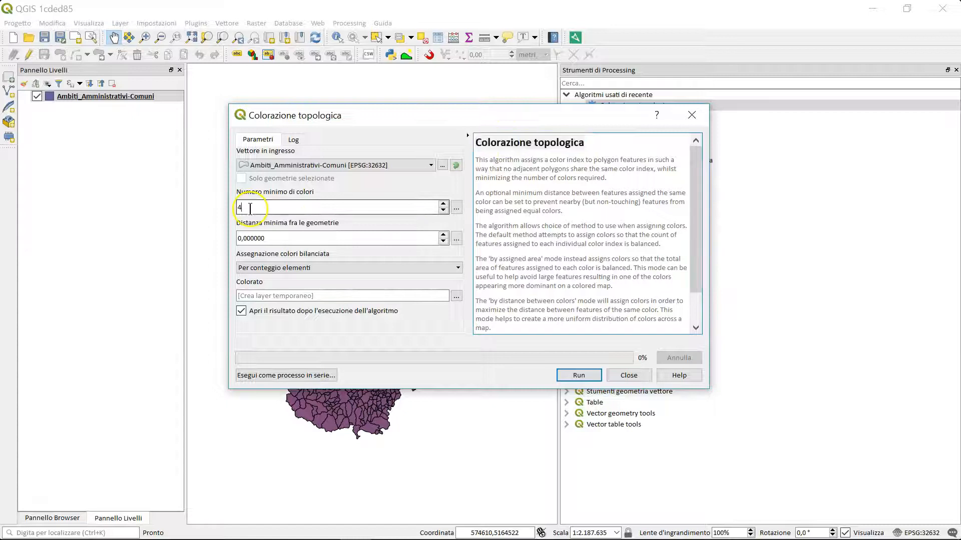
click(273, 238)
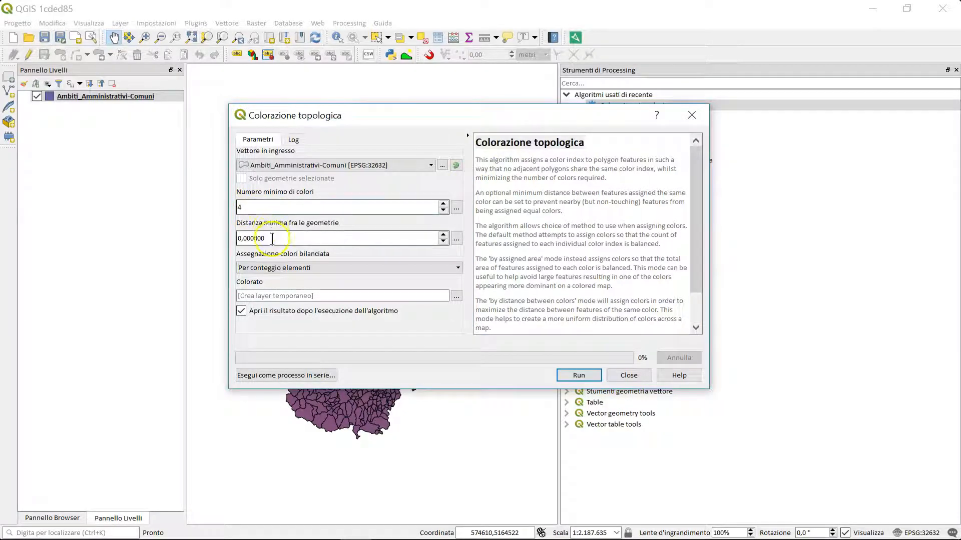
click(295, 268)
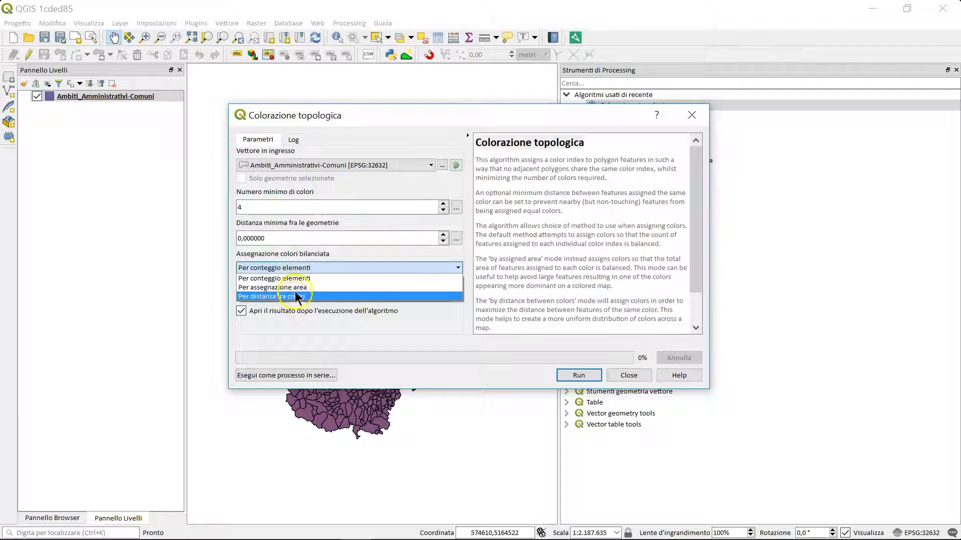
click(279, 278)
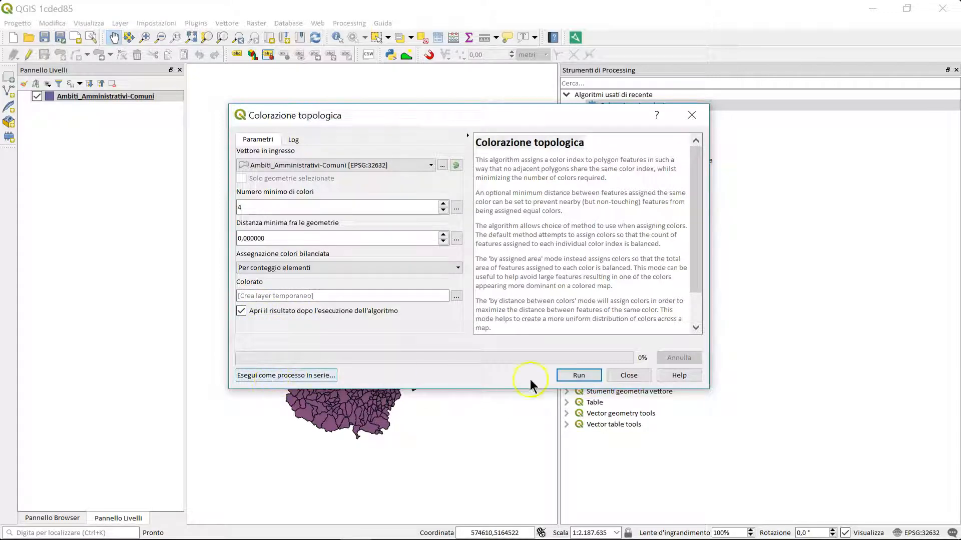
click(580, 377)
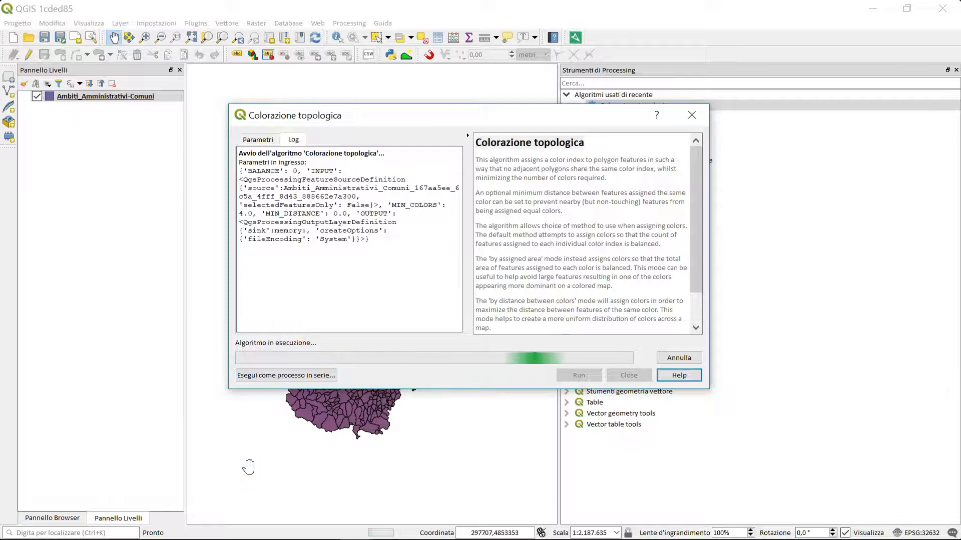
click(379, 533)
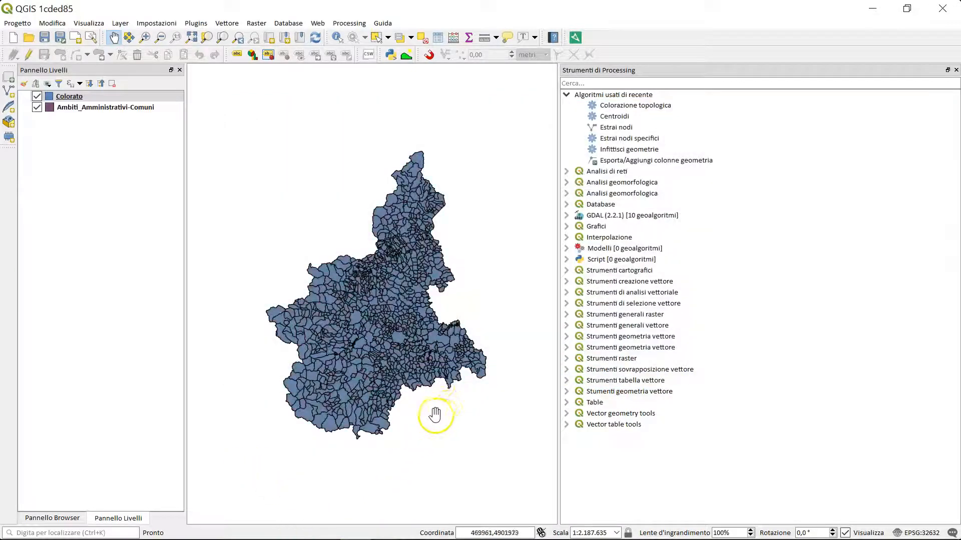
Step: Hide the Ambiti_Amministrativi-Comuni layer and style the Colorato layer as Categorized by the color_id column with random colors
click(37, 108)
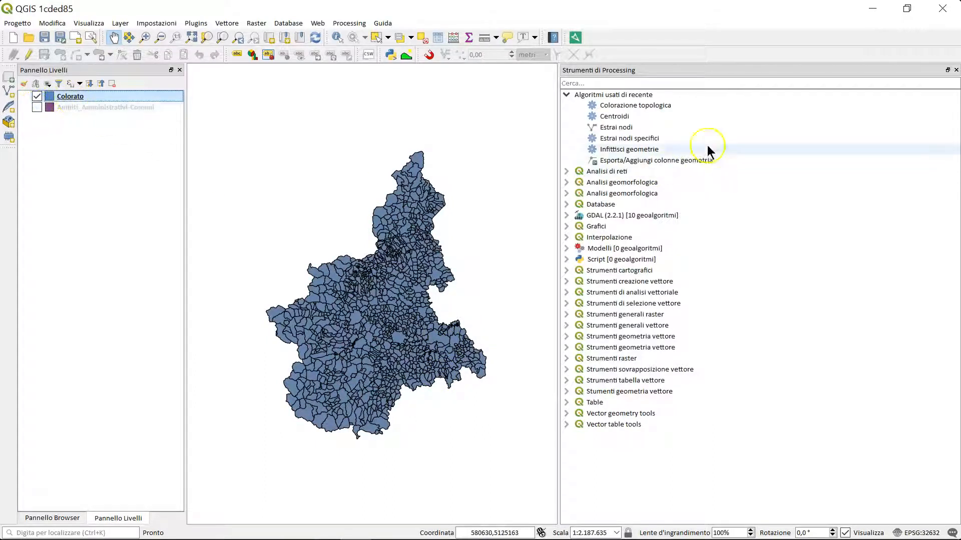
click(956, 70)
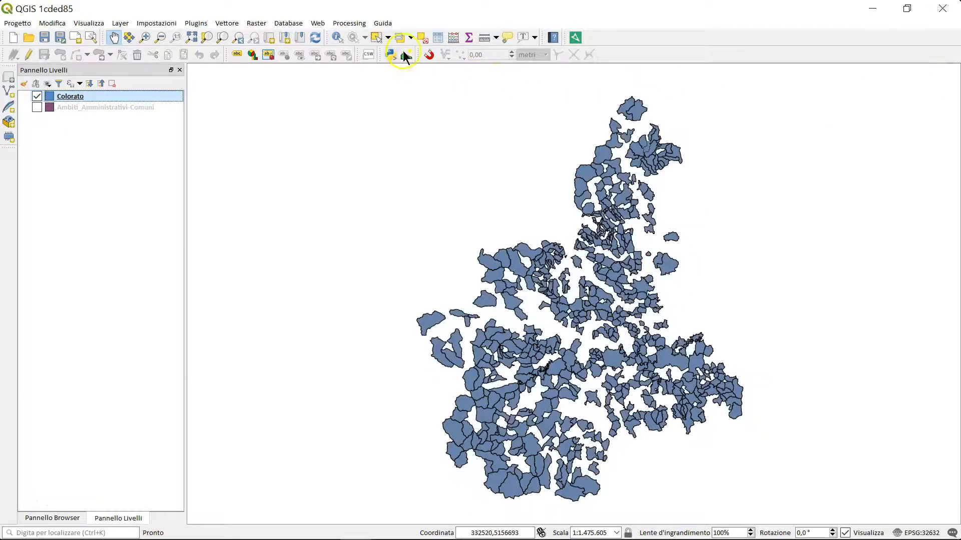
click(23, 82)
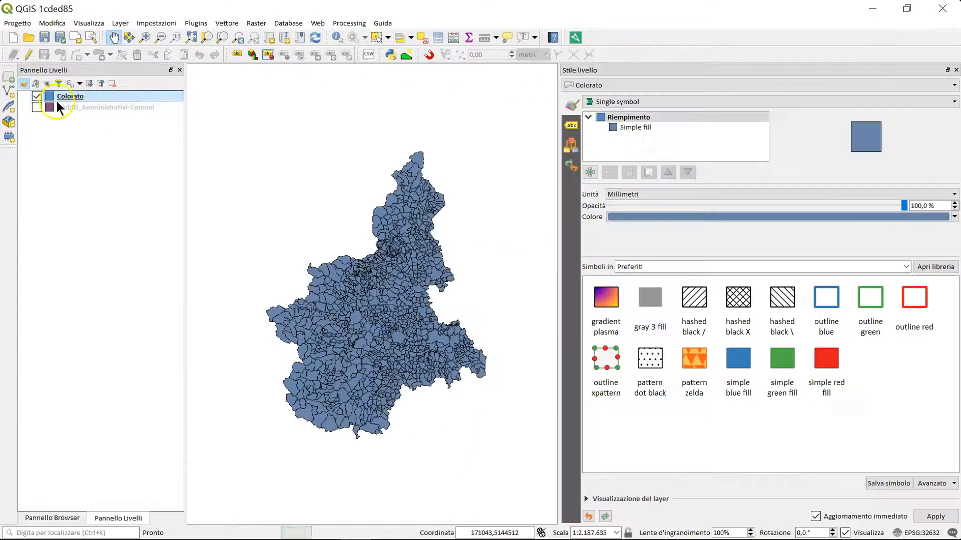
click(686, 102)
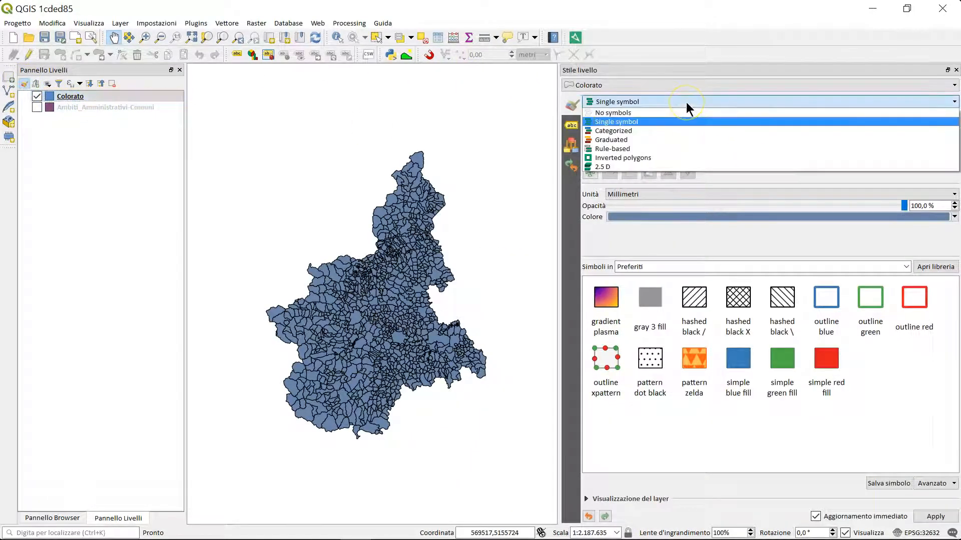
click(686, 102)
click(669, 101)
click(631, 132)
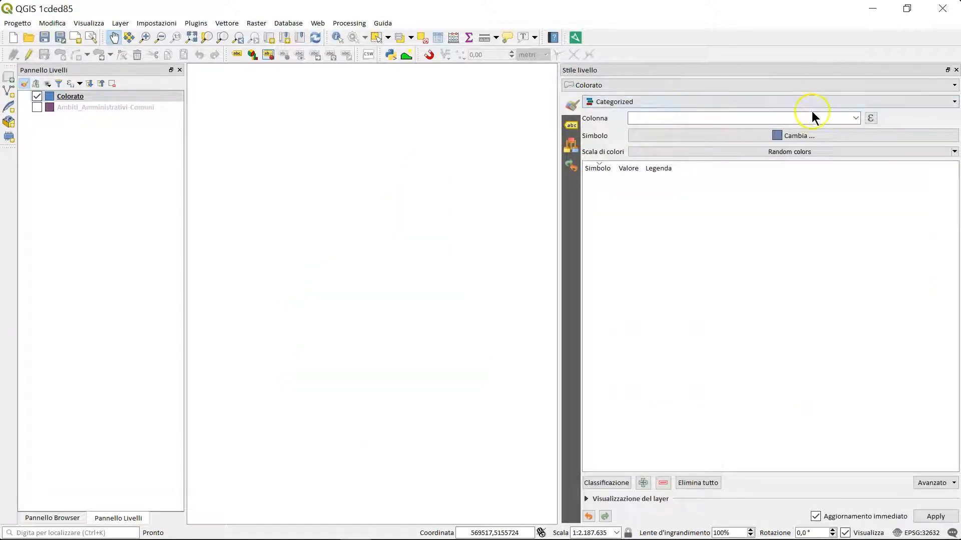
click(853, 118)
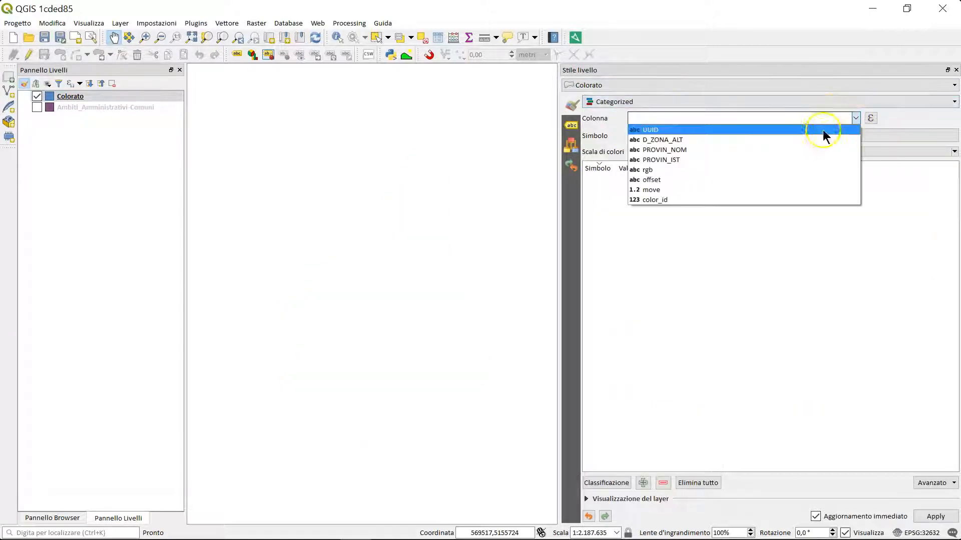
click(665, 200)
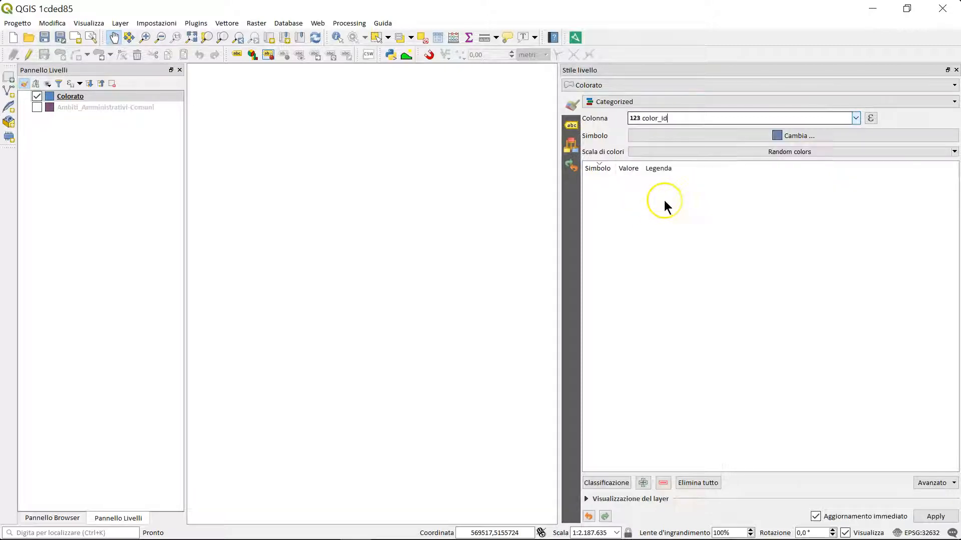
click(615, 483)
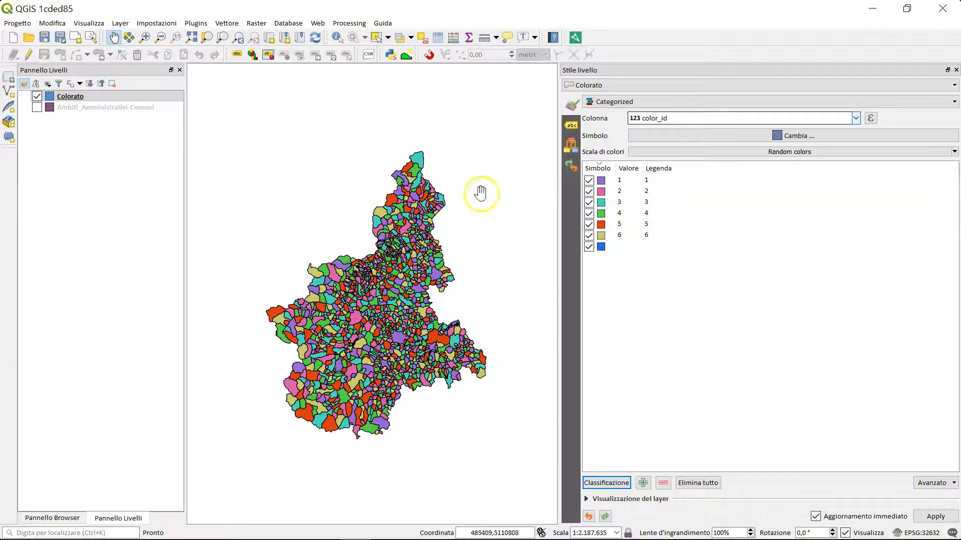
click(955, 70)
Step: Show the feature count for the categorized Colorato layer and its classes
click(67, 98)
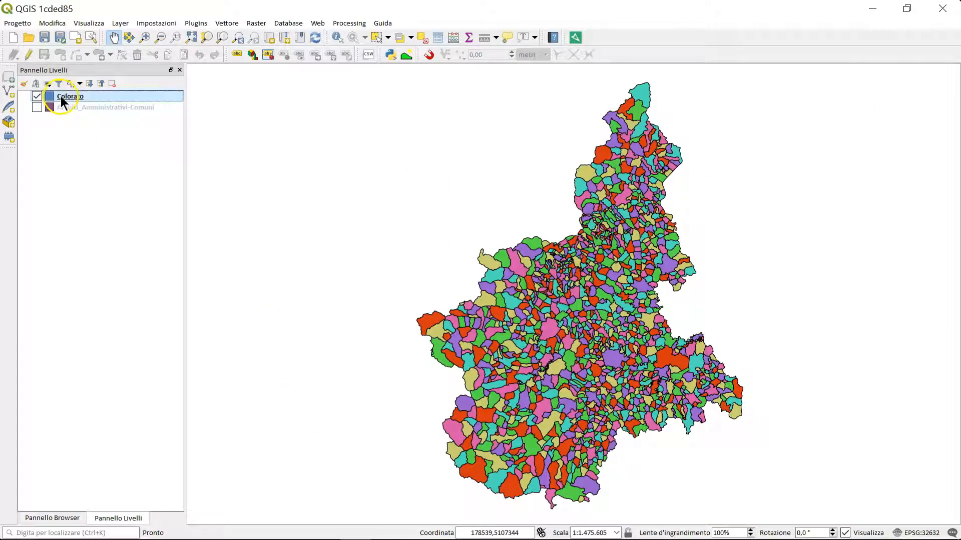
right_click(61, 97)
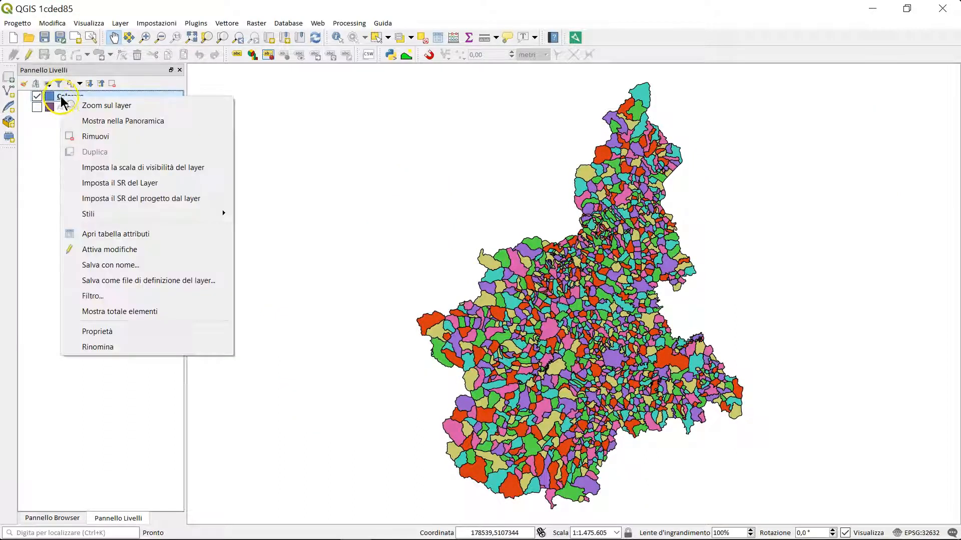
click(99, 312)
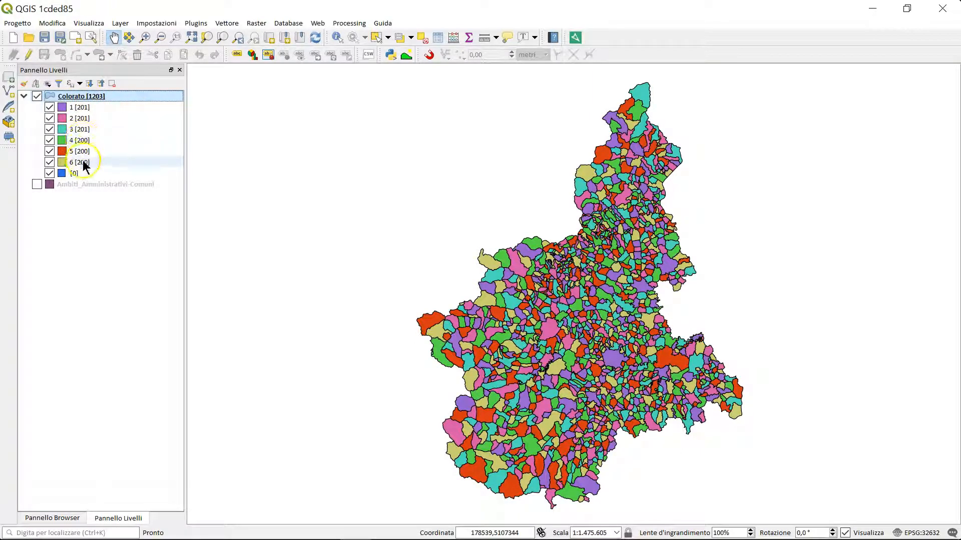
Step: Run Colorazione topologica again on the Ambiti_Amministrativi-Comuni layer with at least 6 colours and balancing Per assegnazione area
click(71, 185)
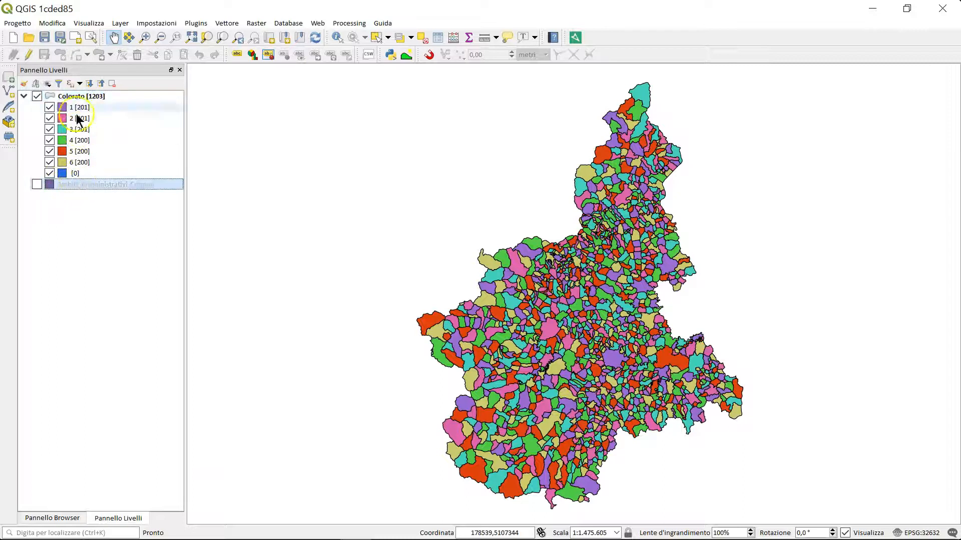
click(70, 530)
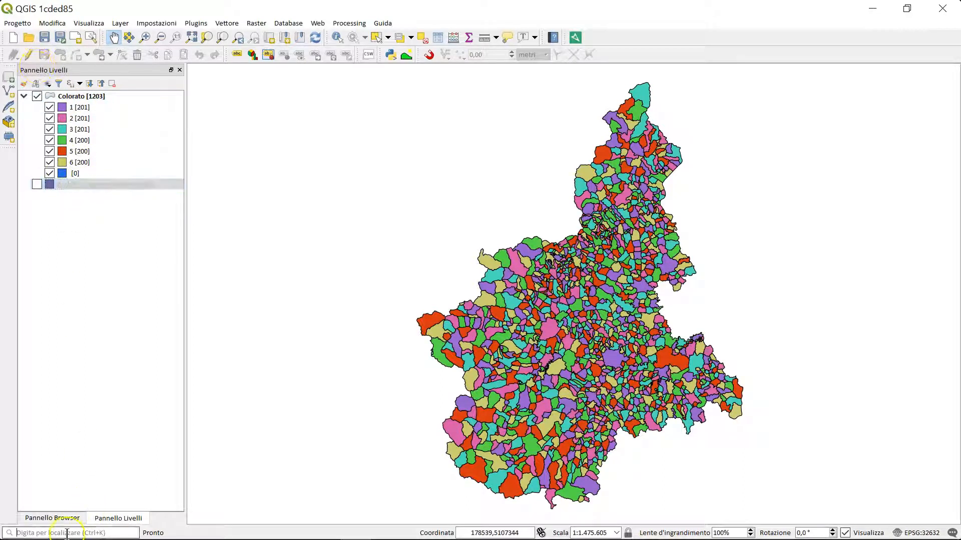
text(colo)
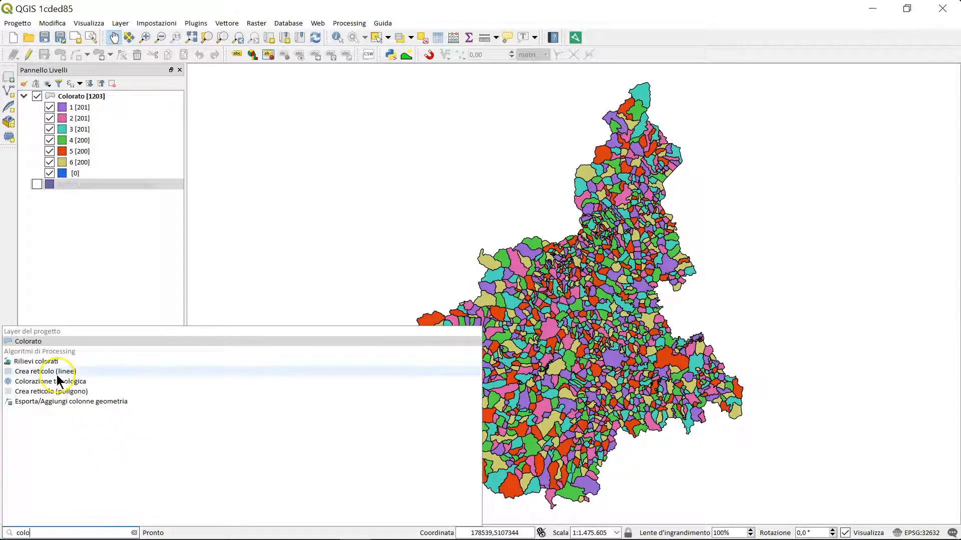
click(24, 382)
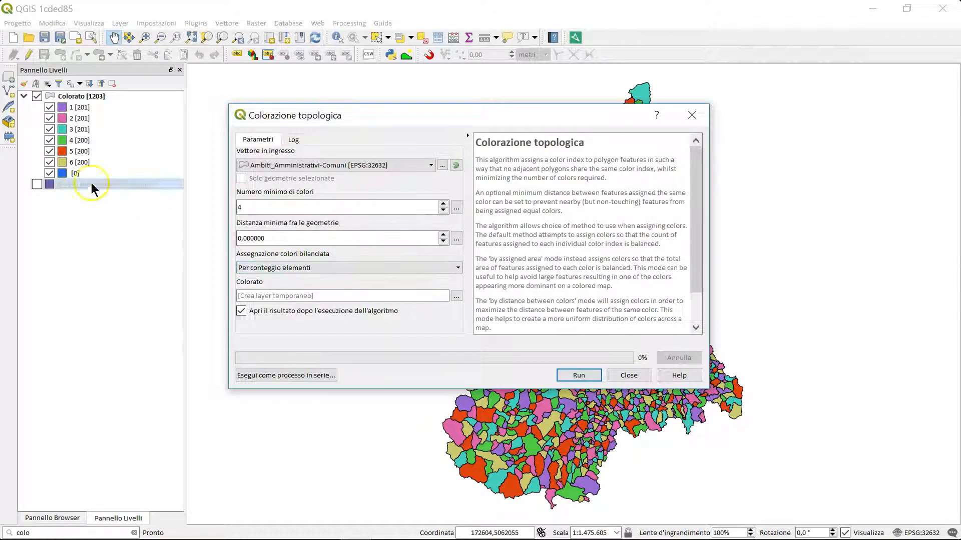
click(429, 234)
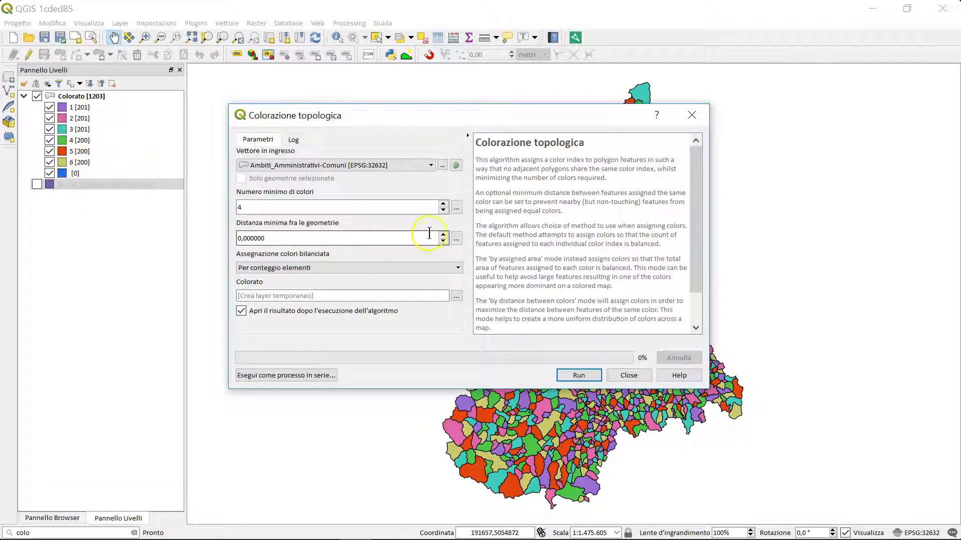
click(444, 205)
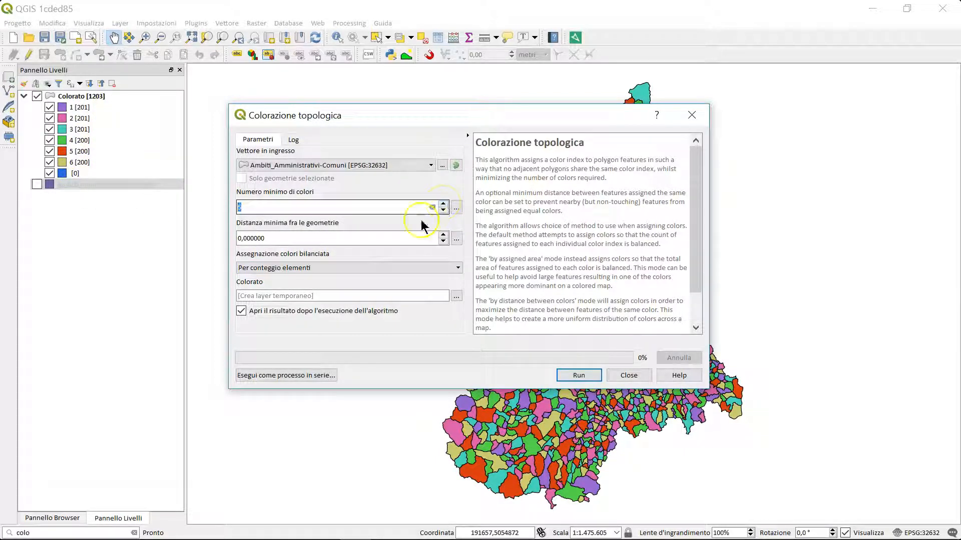
click(325, 269)
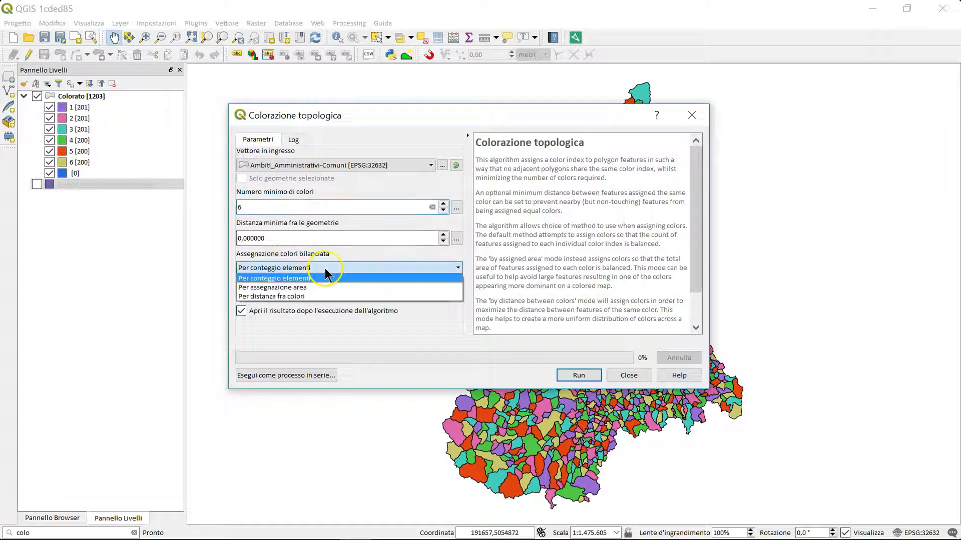
click(294, 289)
click(571, 376)
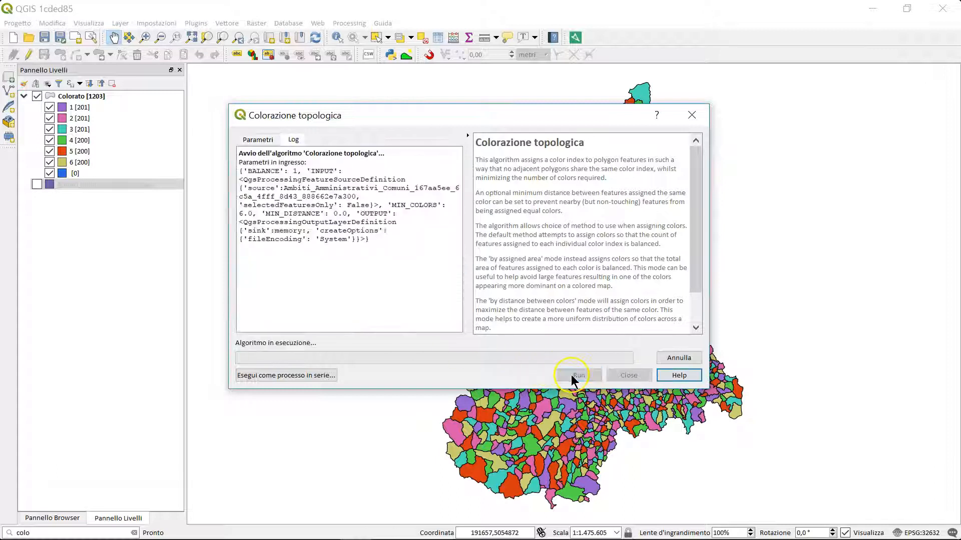
click(381, 533)
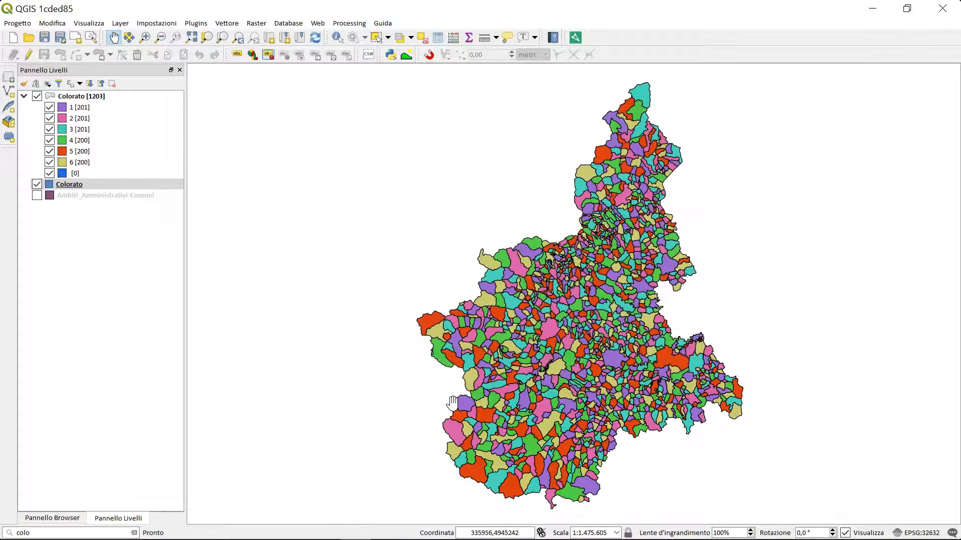
Step: Show the feature count for the new single-symbol Colorato layer
click(68, 185)
right_click(71, 184)
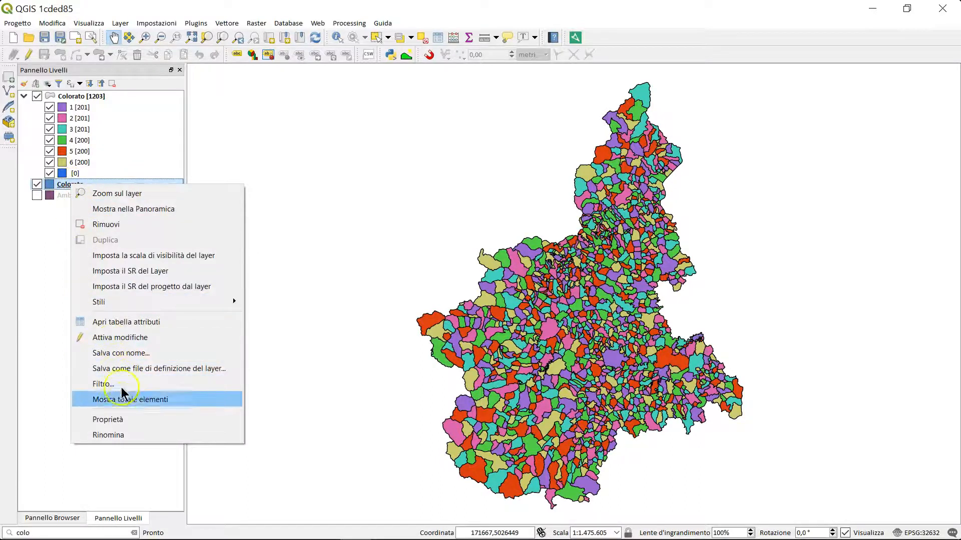
click(123, 398)
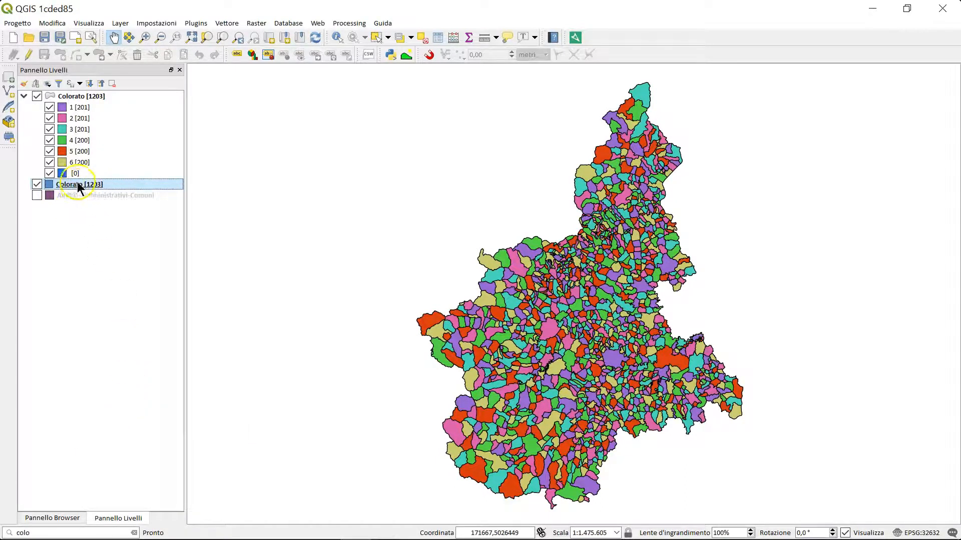
Step: Style the second Colorato layer as Categorized by the color_id column and classify it with random colors
click(23, 83)
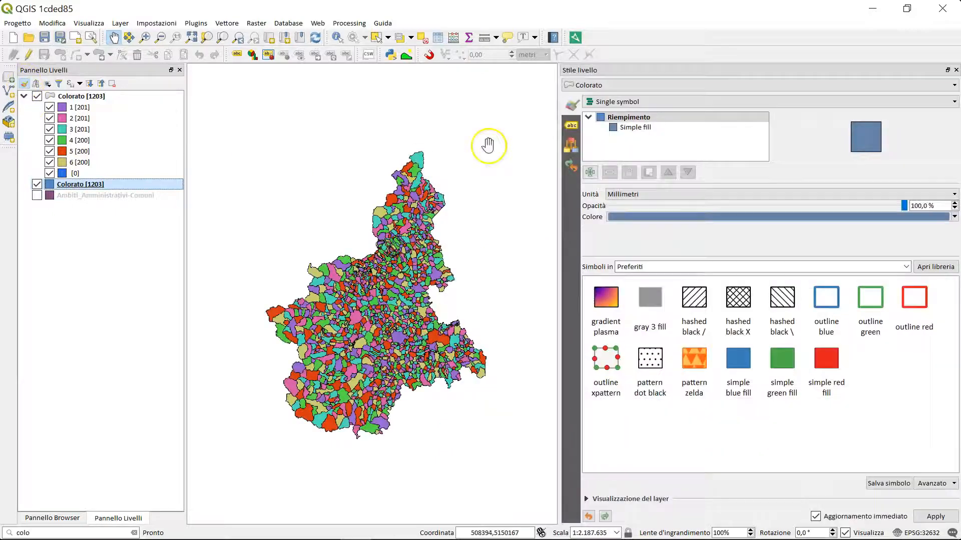
click(720, 103)
click(668, 132)
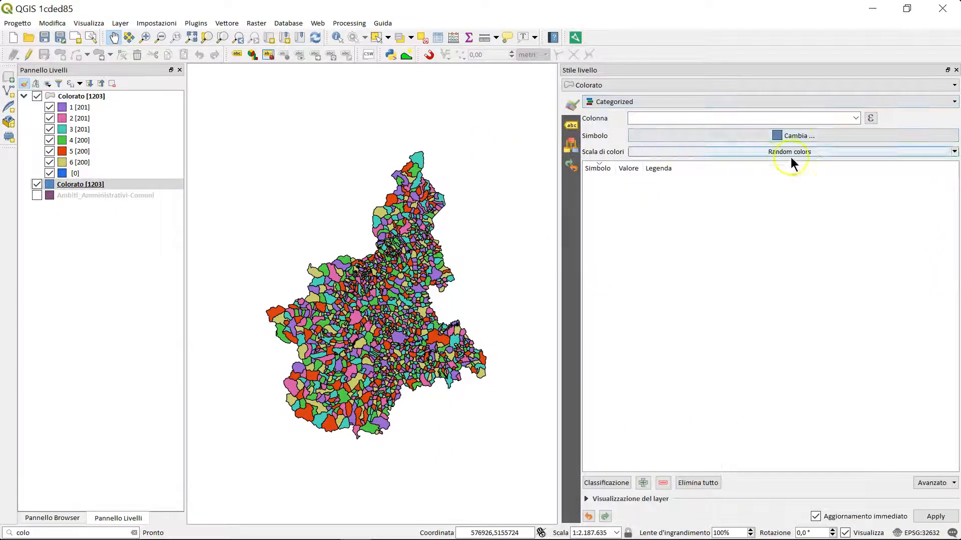
click(850, 118)
click(679, 198)
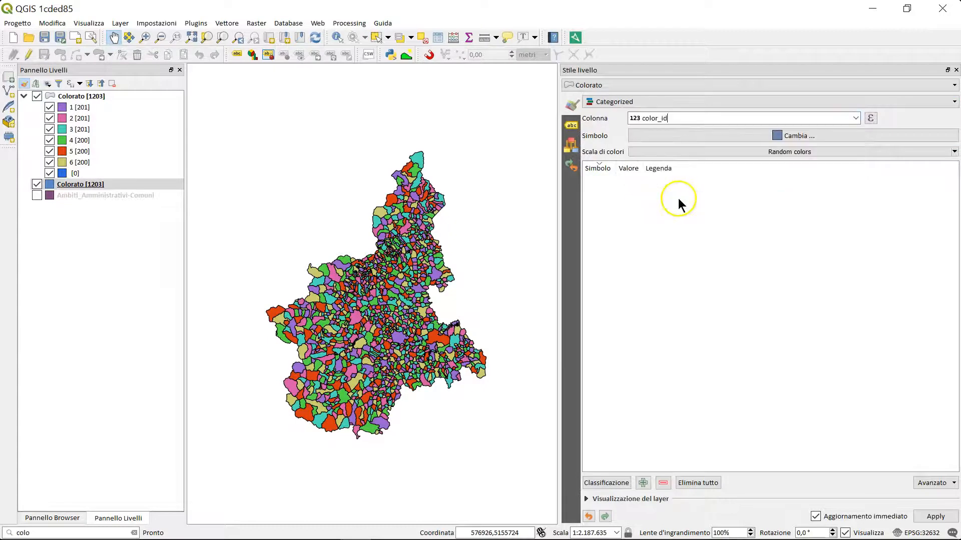
click(606, 482)
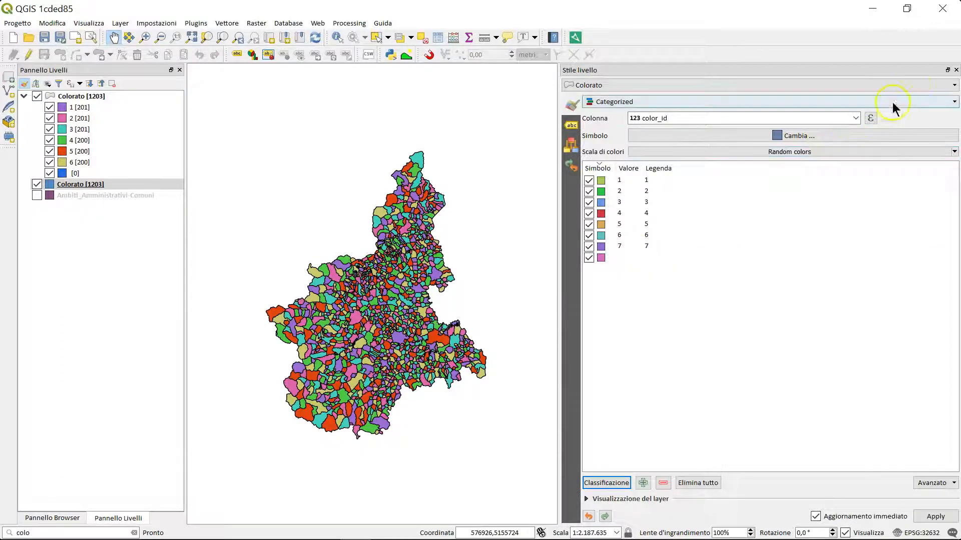
Step: Show the feature count for the second categorized Colorato layer and its color_id classes
click(956, 70)
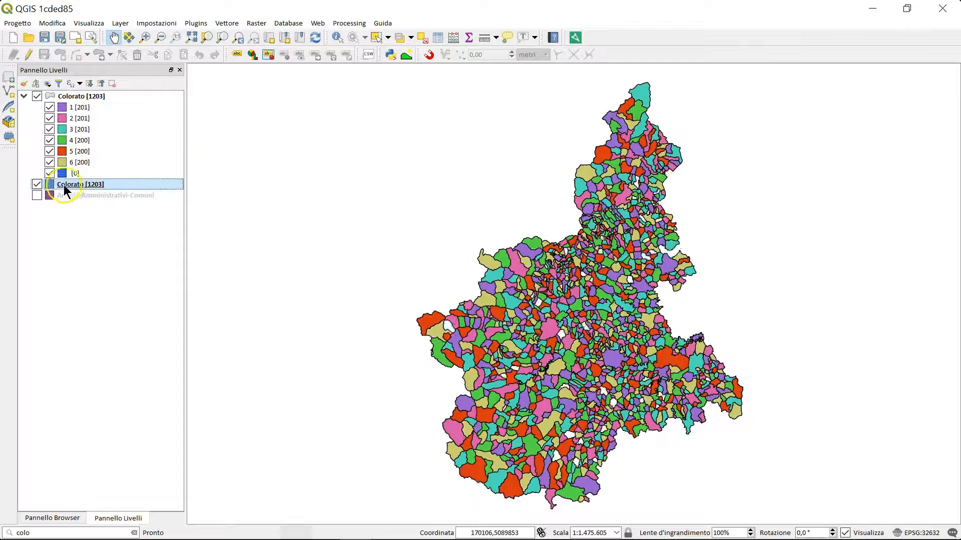
right_click(64, 184)
click(99, 401)
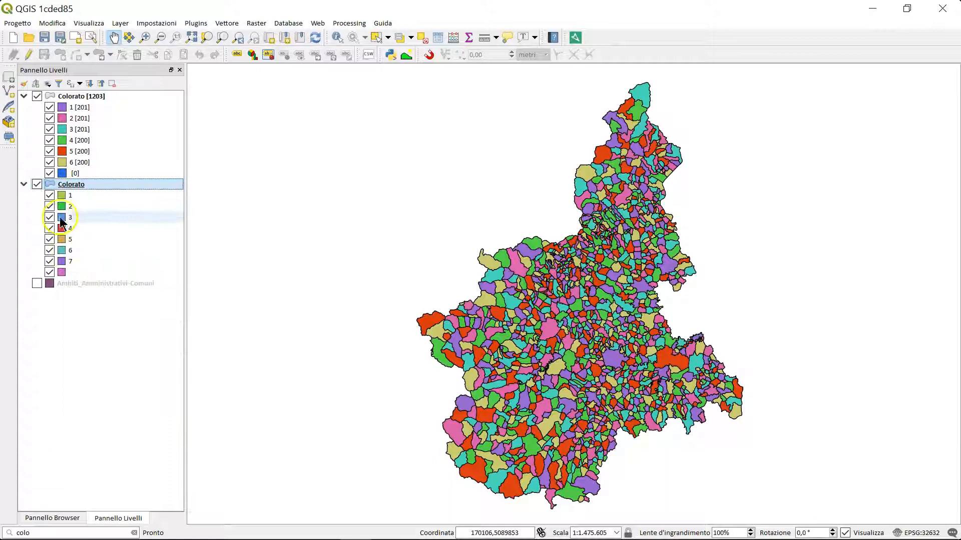
right_click(70, 184)
click(111, 397)
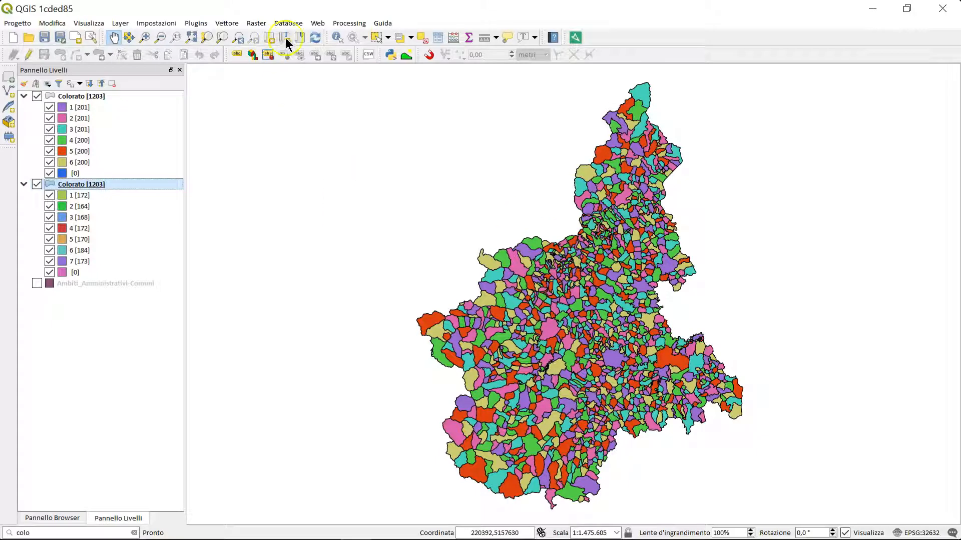
Step: Browse the Processing toolbox groups, looking into Strumenti cartografici and Strumenti creazione vettore
click(343, 26)
click(354, 37)
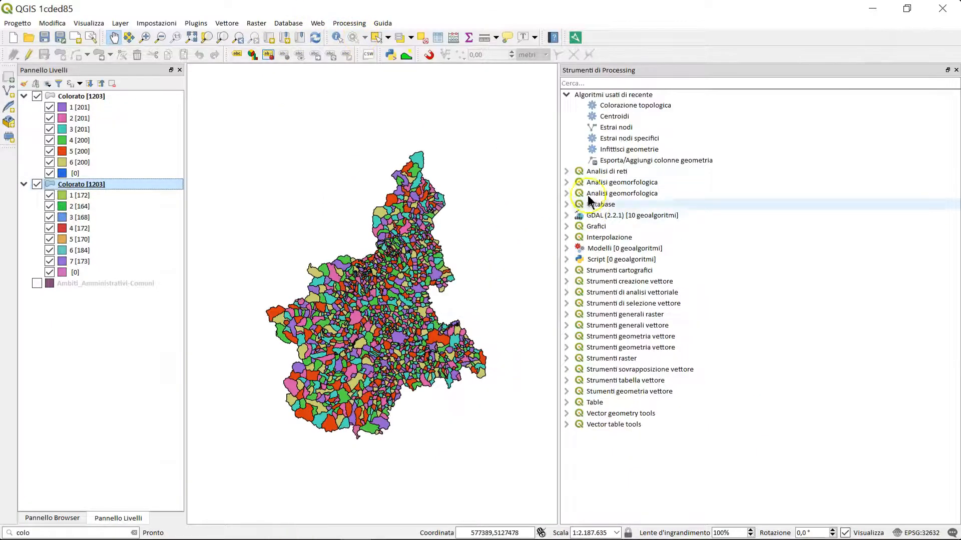
click(567, 94)
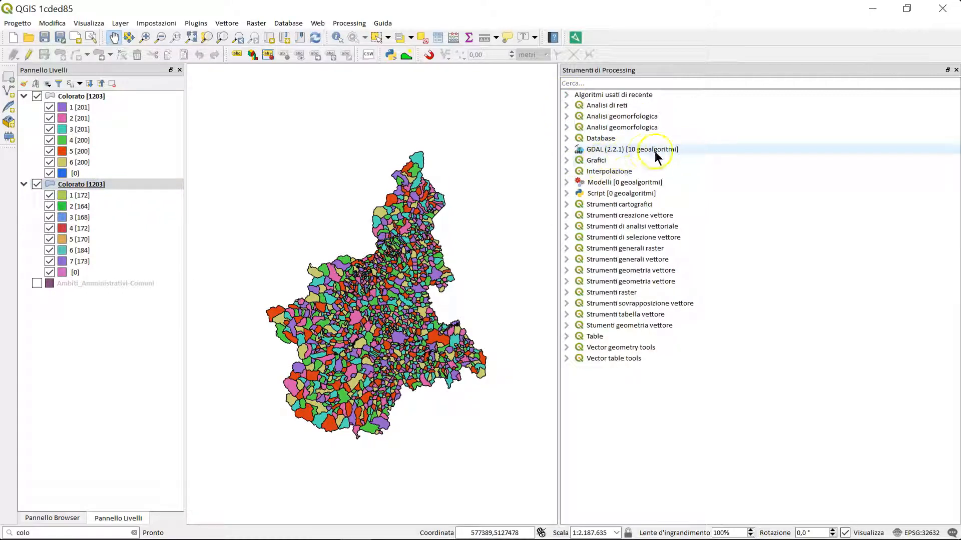
click(565, 205)
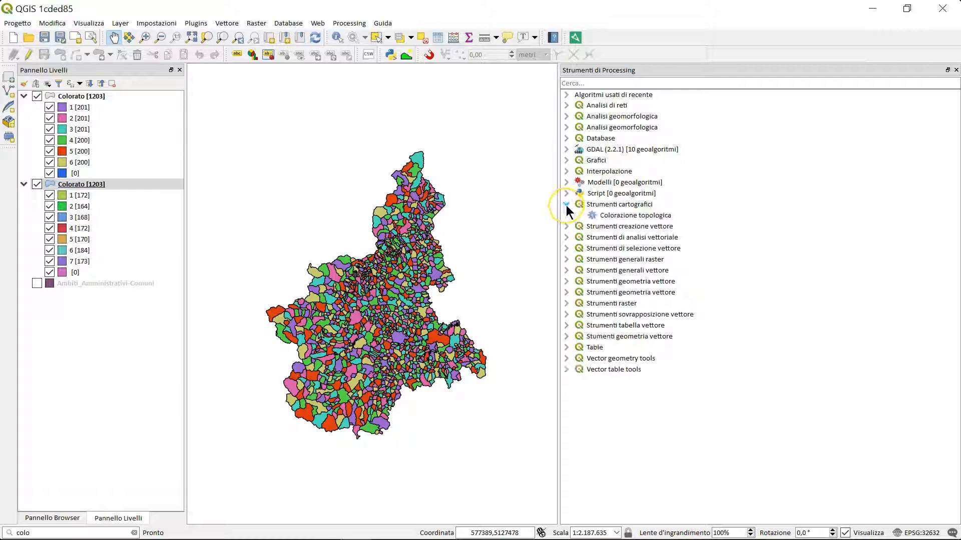
click(566, 205)
click(568, 217)
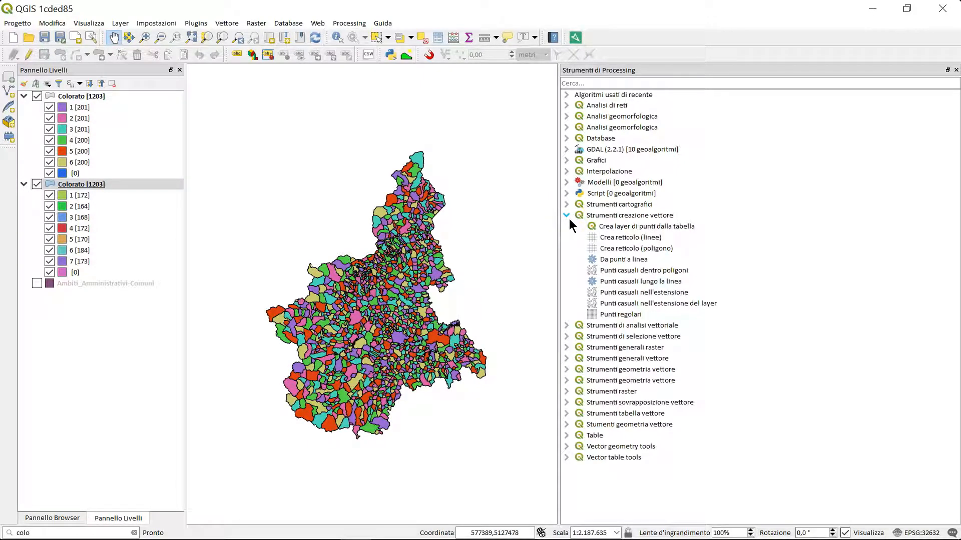
click(569, 218)
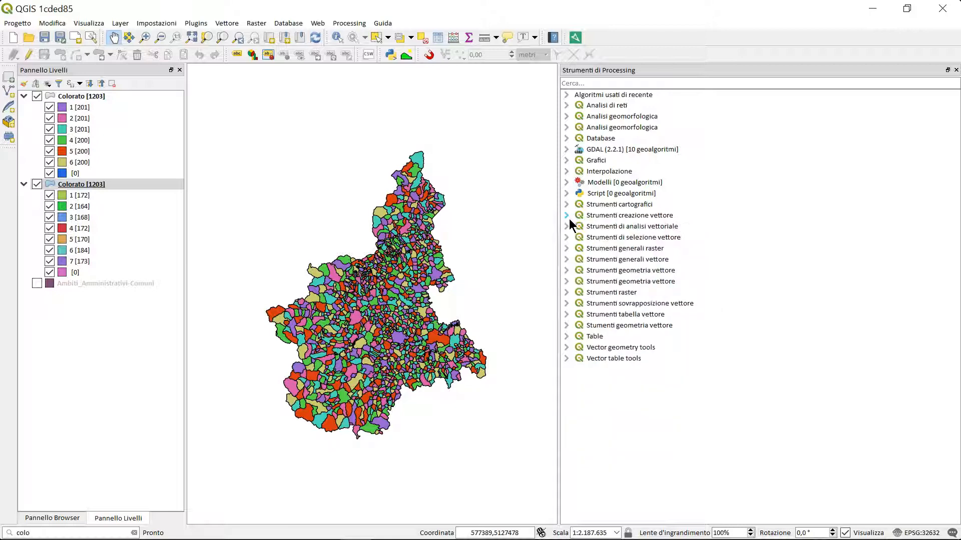
click(956, 70)
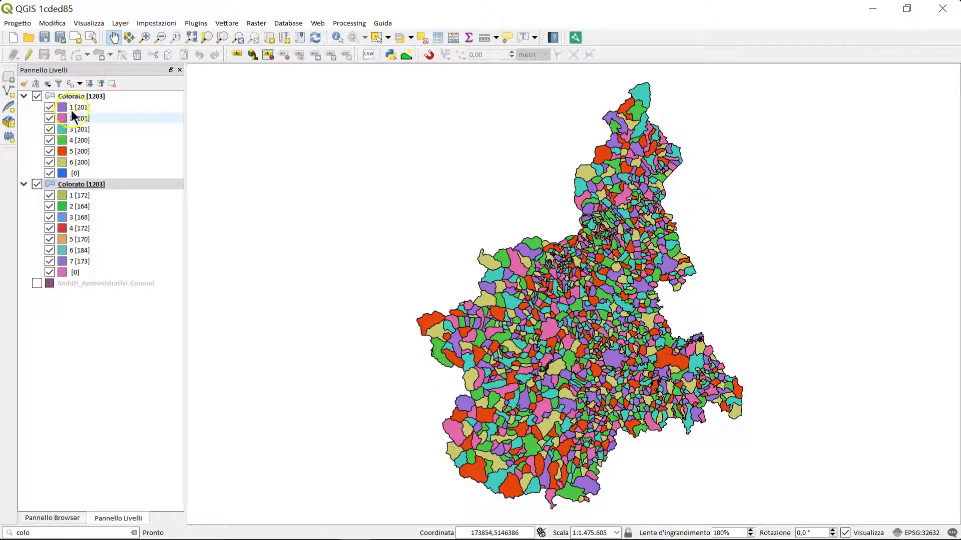
Step: Run Centroidi on Ambiti_Amministrativi-Comuni as a temporary layer and move the resulting layer above both Colorato layers
click(134, 533)
text(centroi)
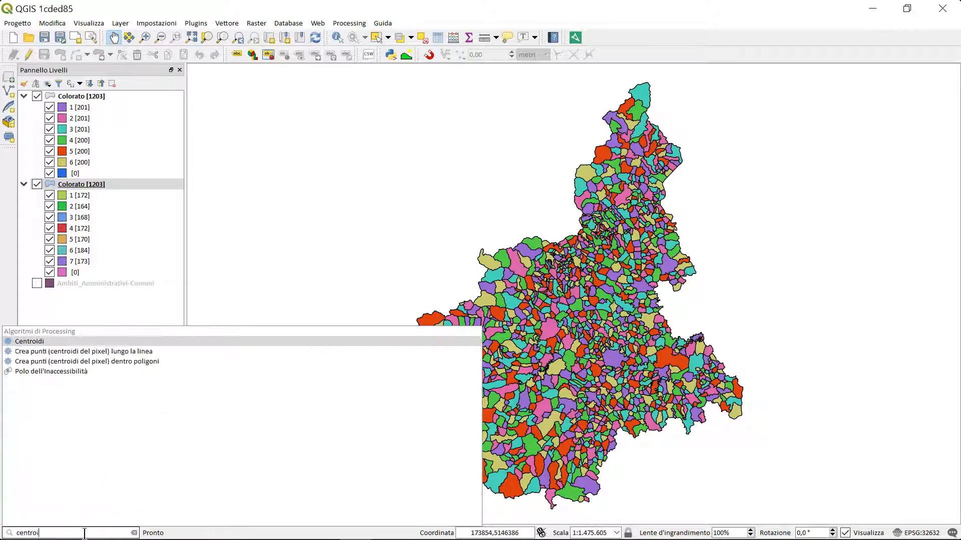
click(35, 343)
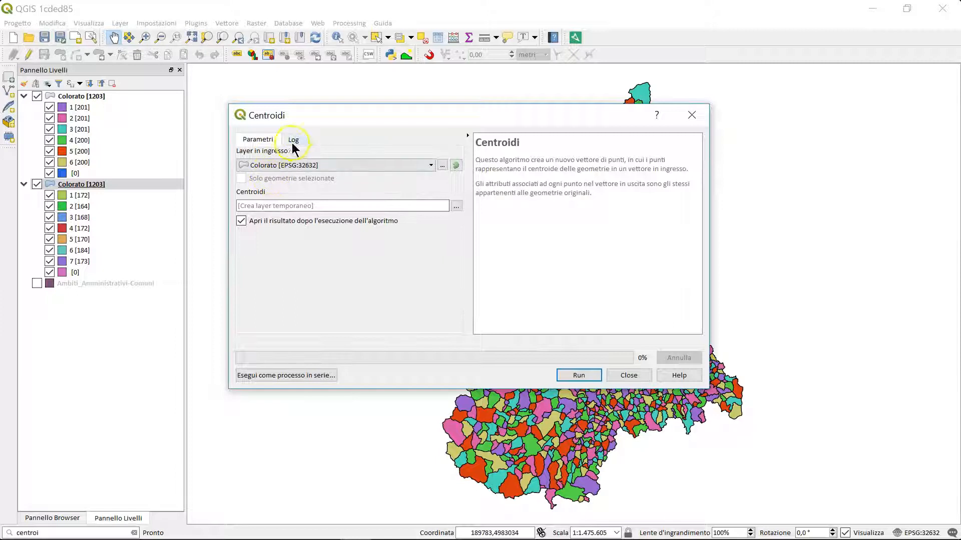
click(339, 161)
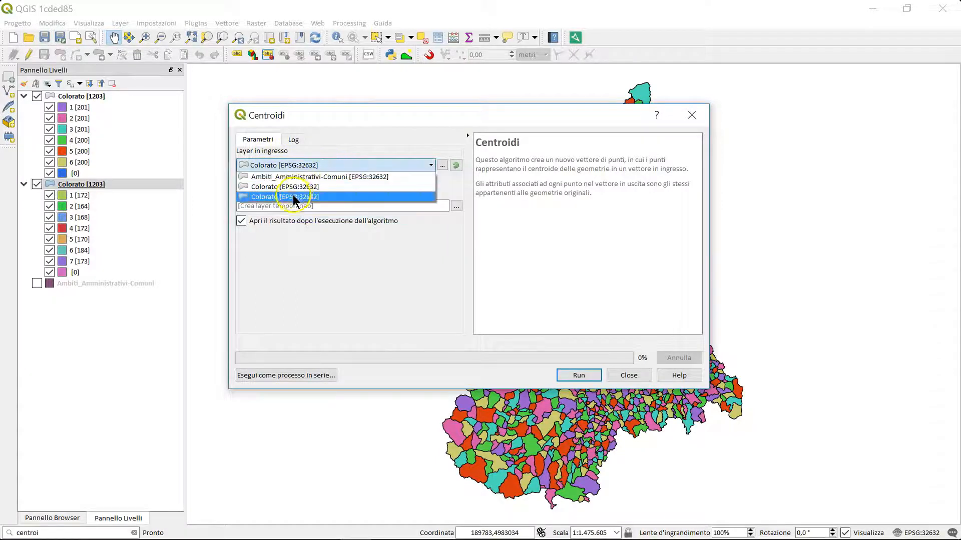
click(319, 178)
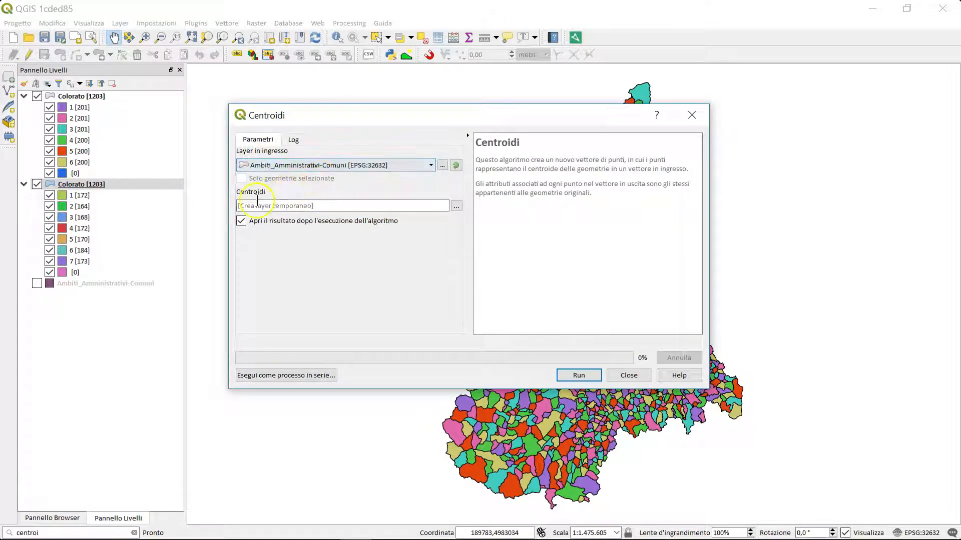
click(576, 376)
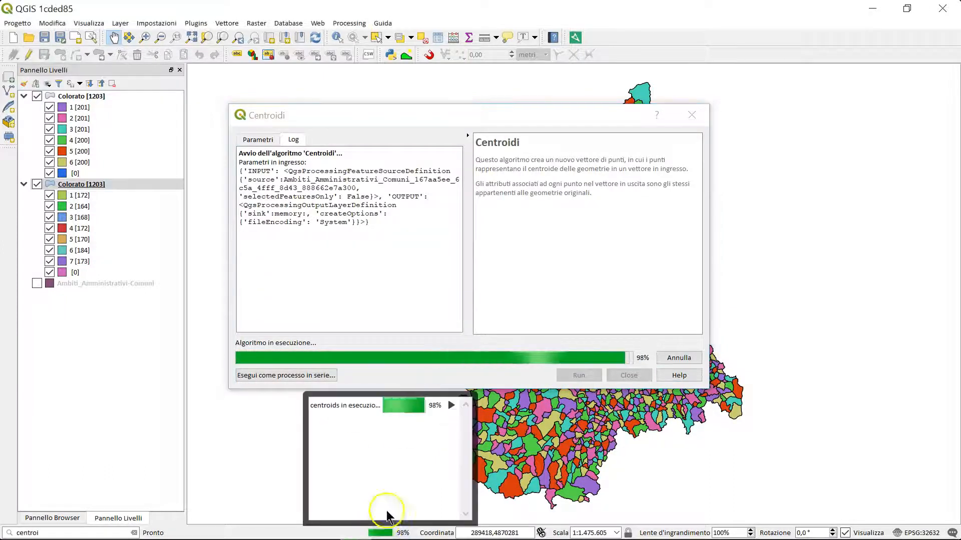
mouse_move(70, 184)
mouse_down()
mouse_move(131, 105)
mouse_move(128, 95)
mouse_up()
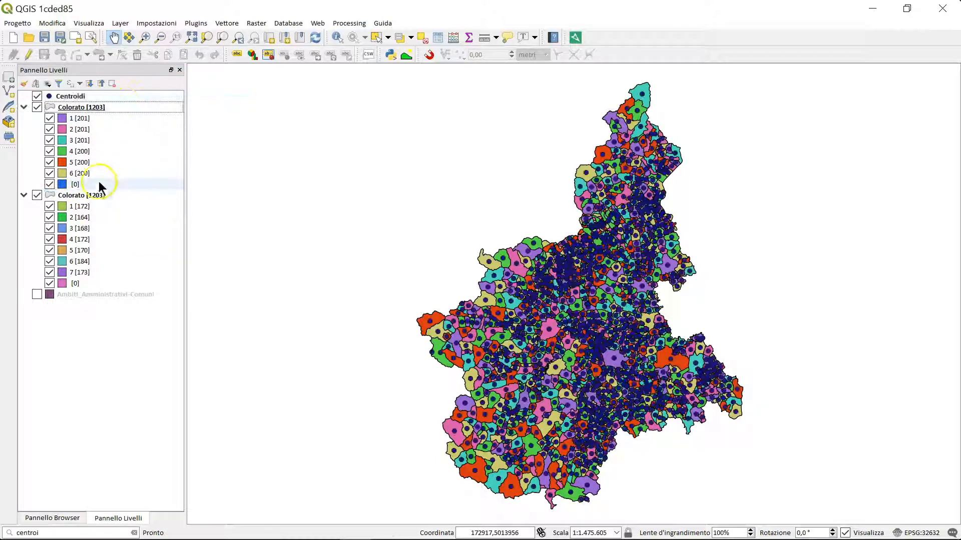
Step: Collapse the layer tree and remove the upper Colorato layer, the one with six colour classes
click(80, 195)
click(104, 83)
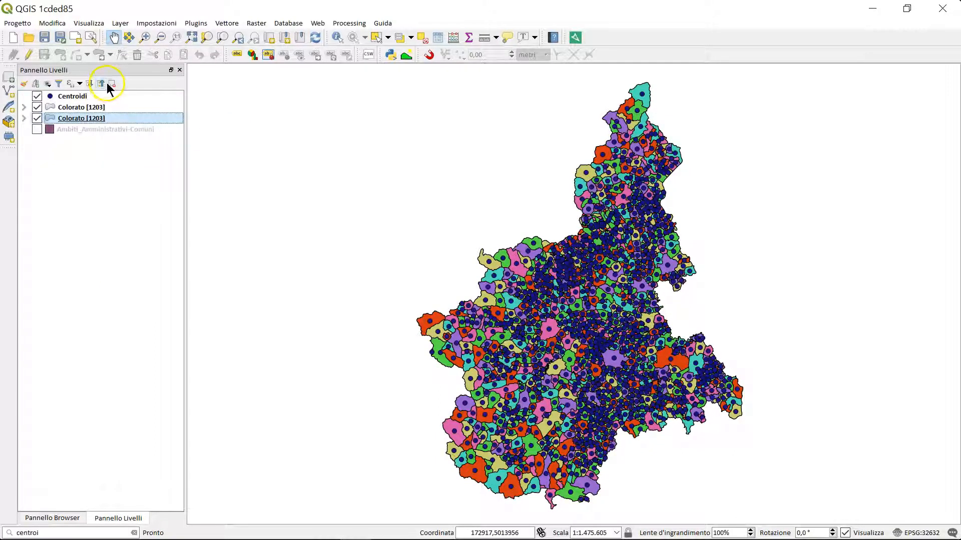
click(113, 84)
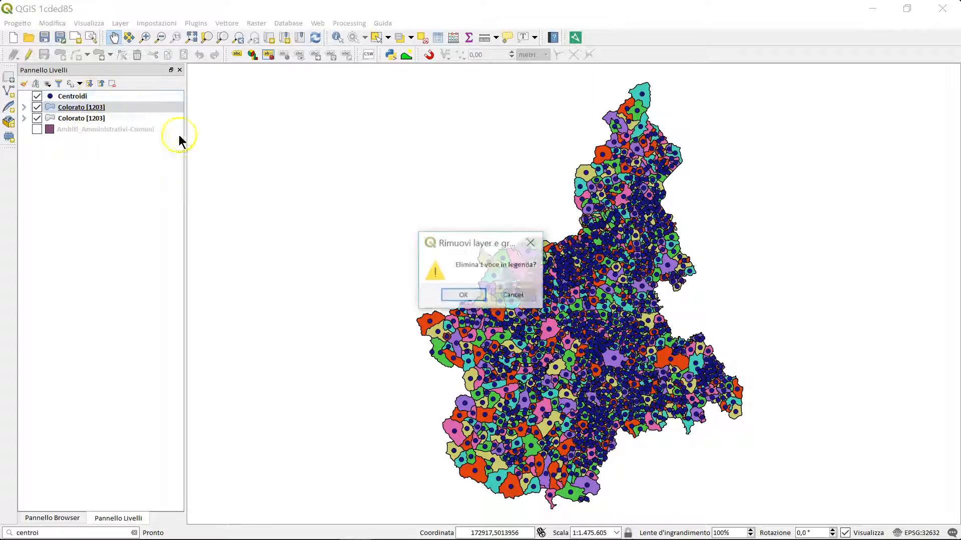
click(463, 295)
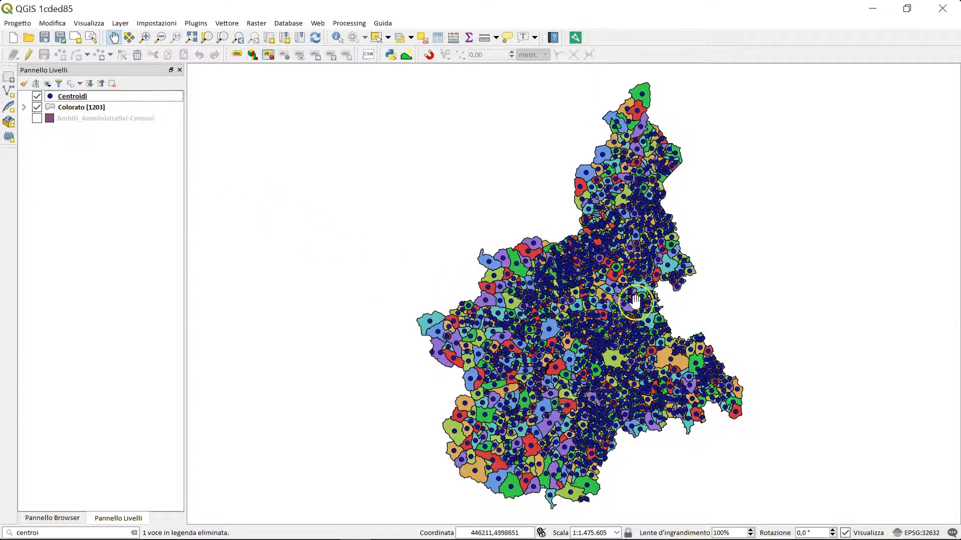
Step: Style the Centroidi layer with the Point cluster renderer and check the clusters at closer scales
click(24, 83)
click(630, 104)
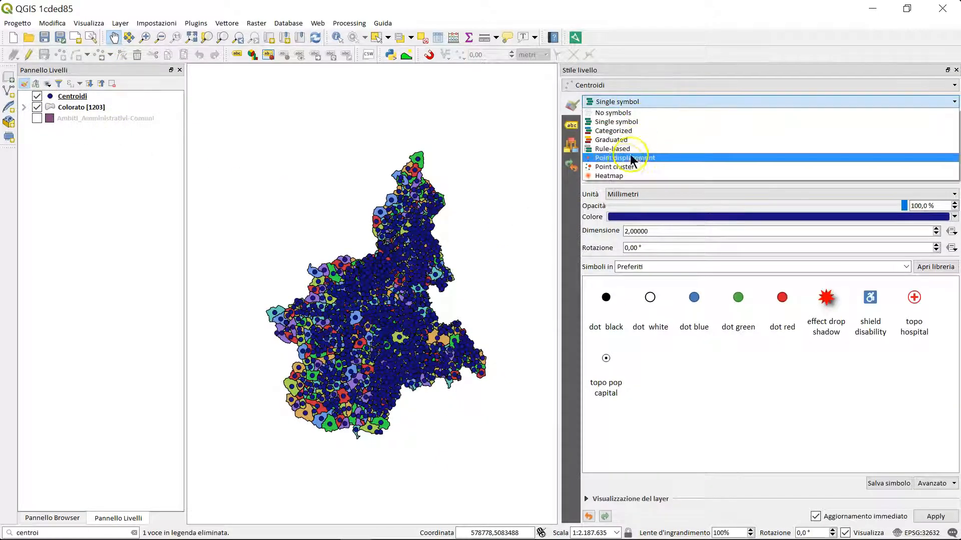
click(660, 176)
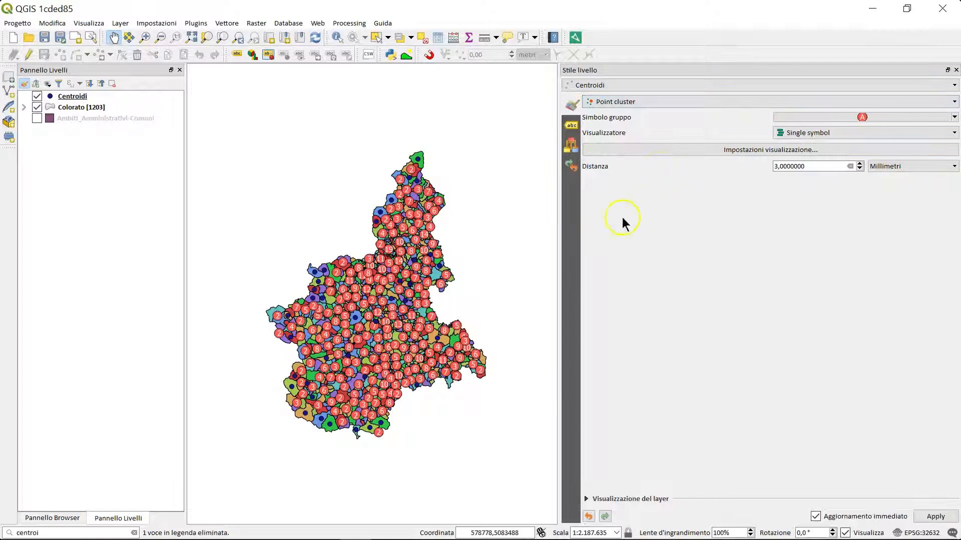
scroll(411, 358, up, 2)
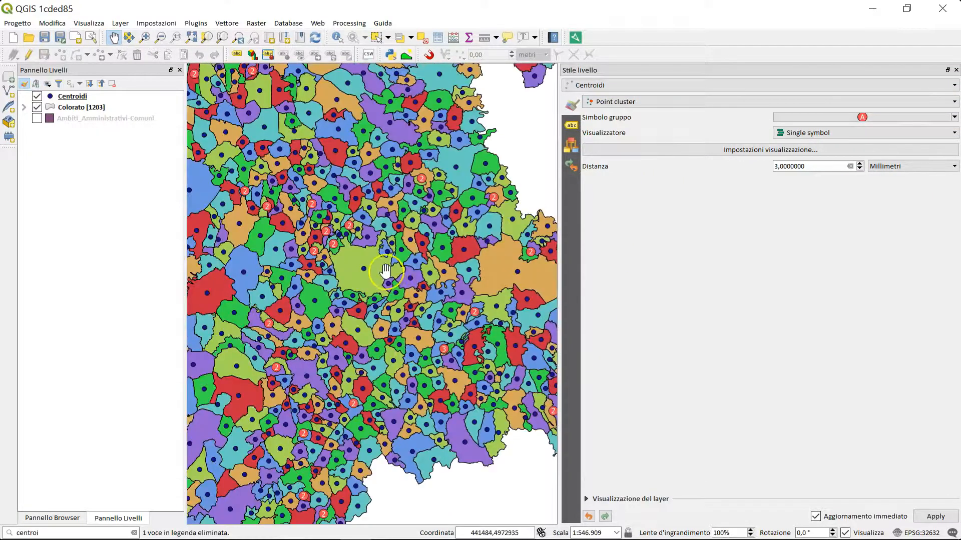
scroll(385, 270, up, 1)
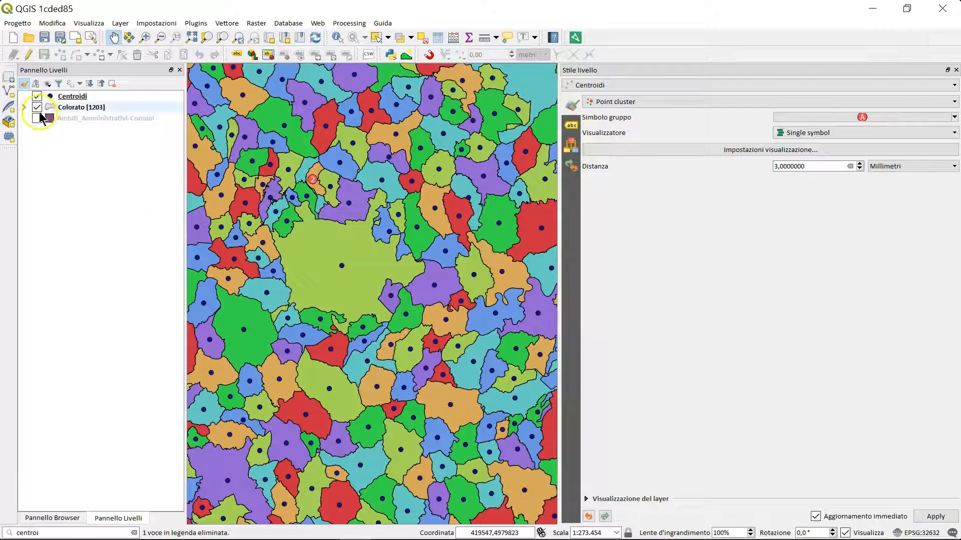
Step: Hide the remaining Colorato layer and inspect how the centroid clusters regroup at different map scales
click(38, 109)
scroll(402, 208, down, 1)
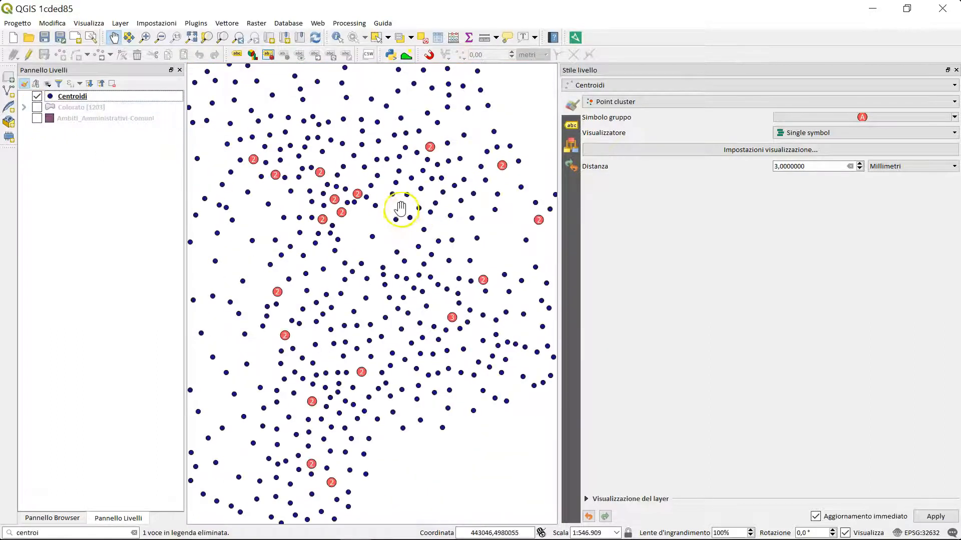
scroll(279, 343, down, 1)
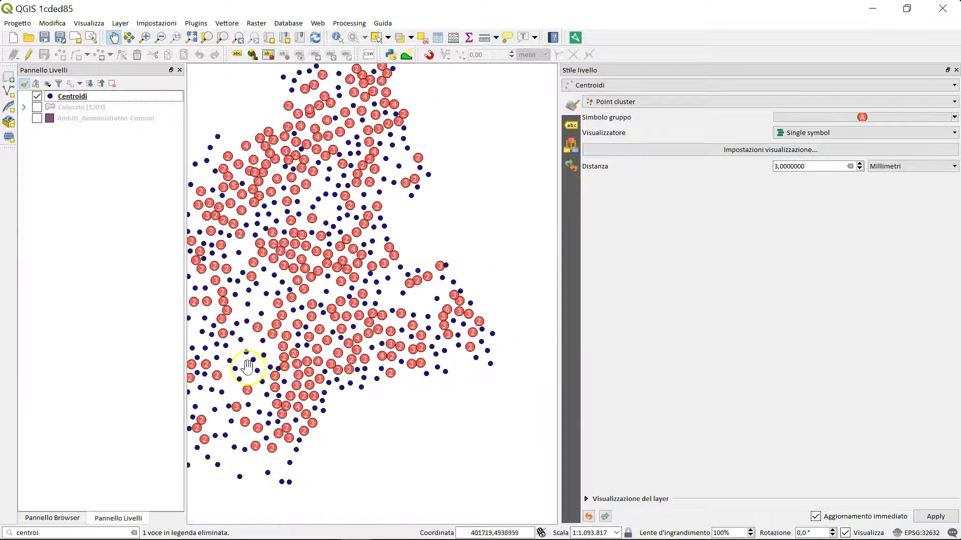
scroll(388, 362, up, 1)
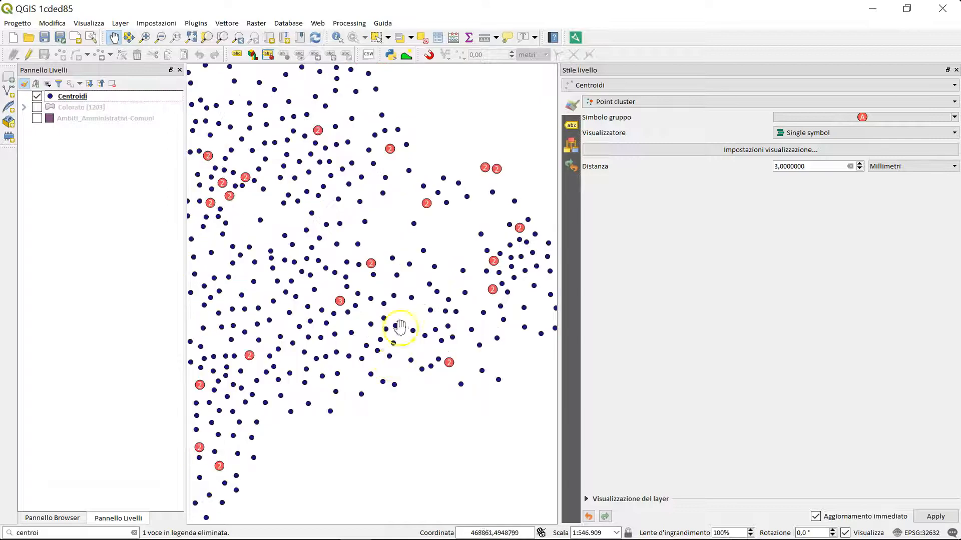
drag(523, 272, 522, 270)
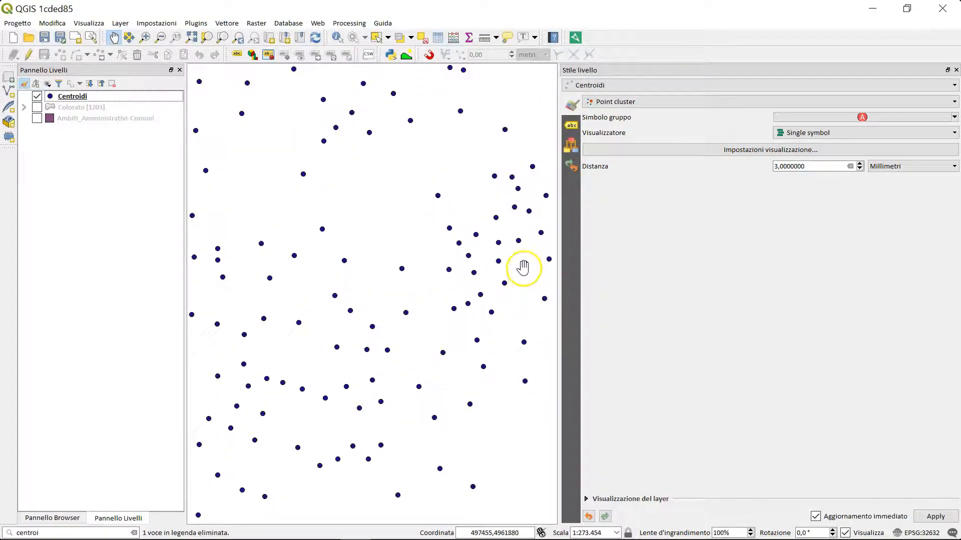
Step: Try a point cluster distance of 9 mm on the Centroidi layer, then settle on 7 mm
scroll(521, 267, down, 1)
scroll(818, 165, up, 2)
scroll(817, 168, up, 1)
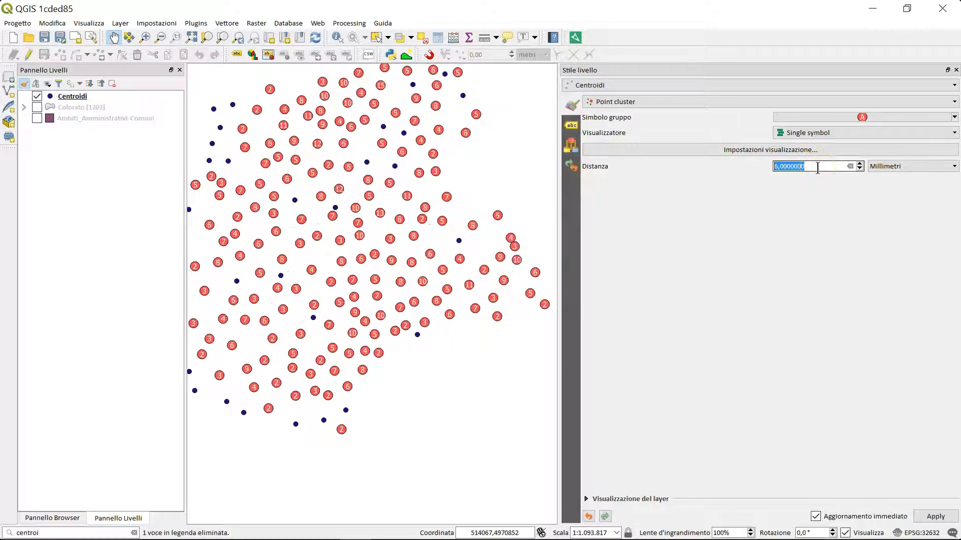
scroll(818, 168, up, 1)
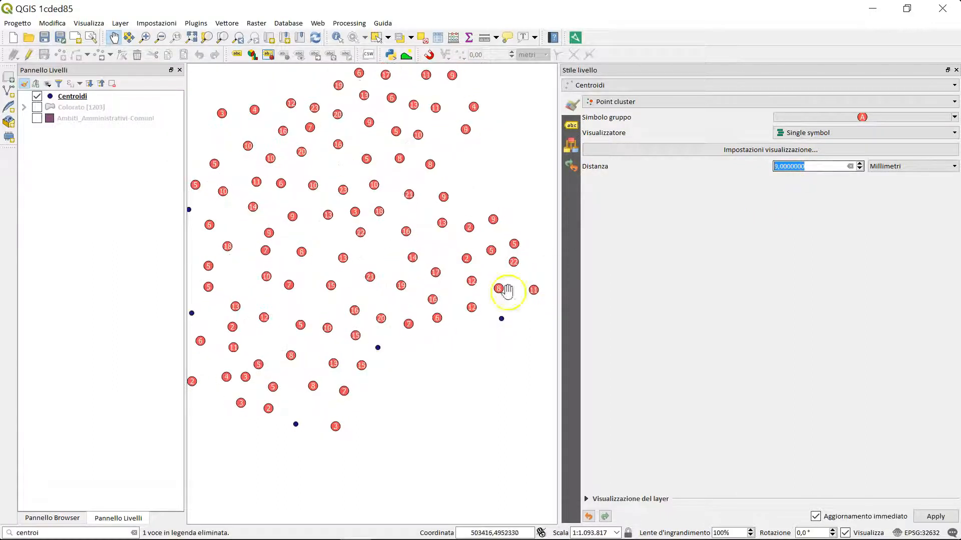
scroll(456, 293, up, 1)
scroll(453, 288, up, 1)
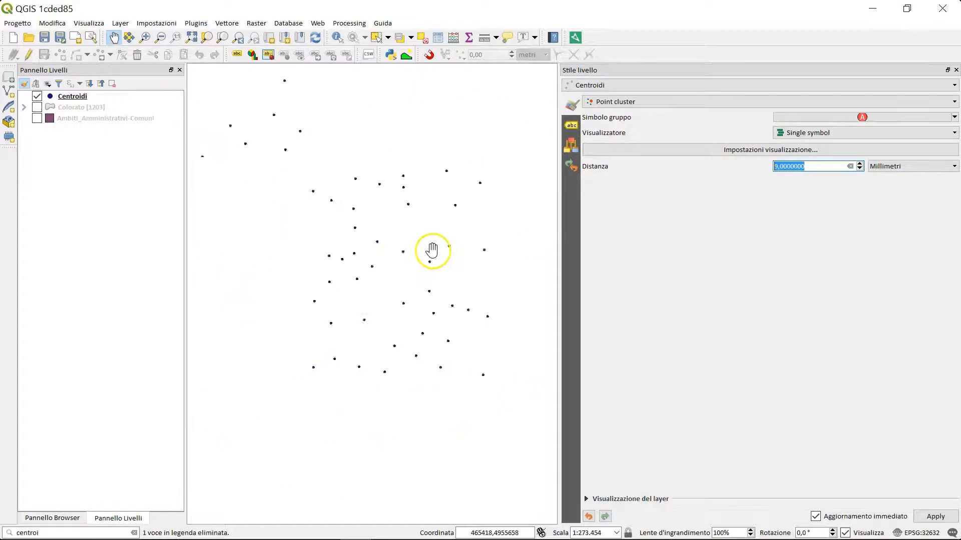
scroll(825, 167, down, 1)
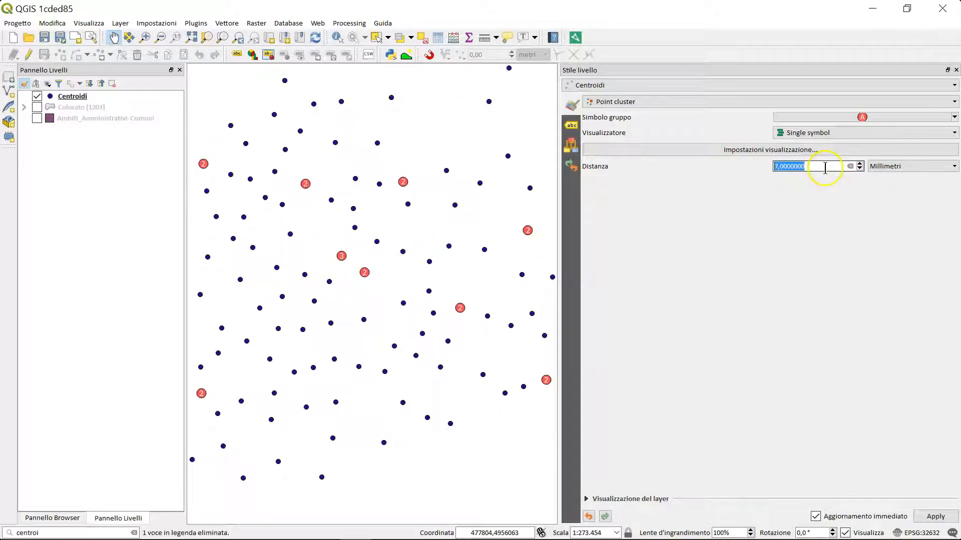
Step: Try Graduated as the renderer inside the Centroidi point clusters, look at its column and expression options, and undo the renderer change
click(846, 133)
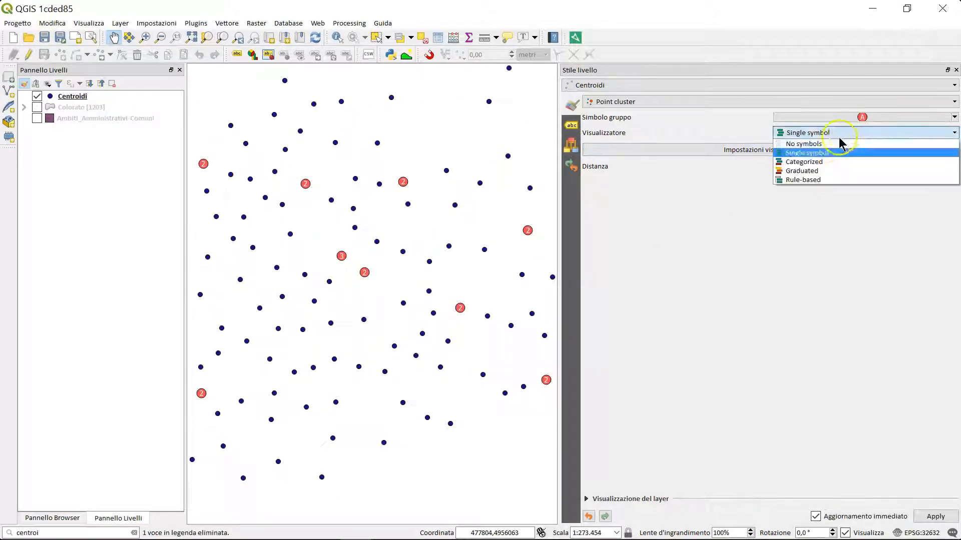
click(820, 173)
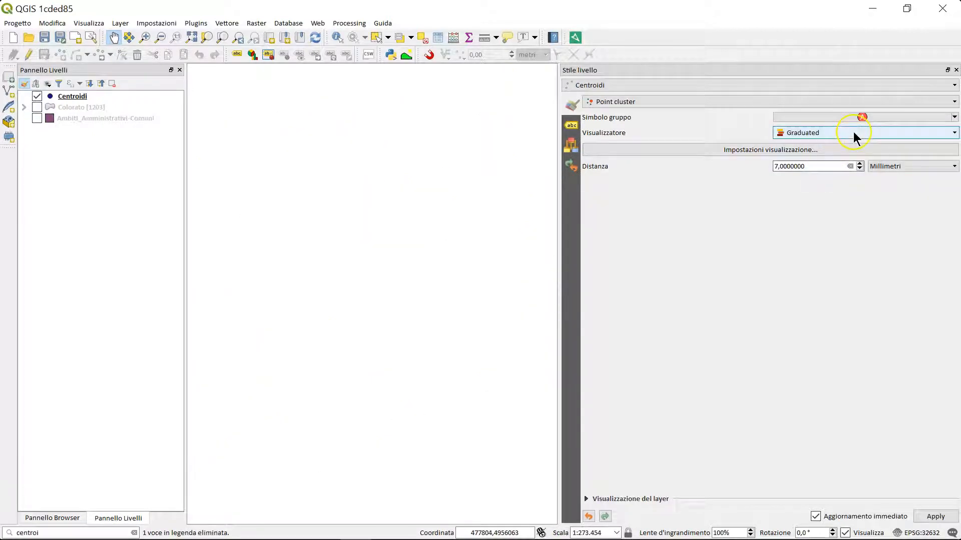
click(835, 149)
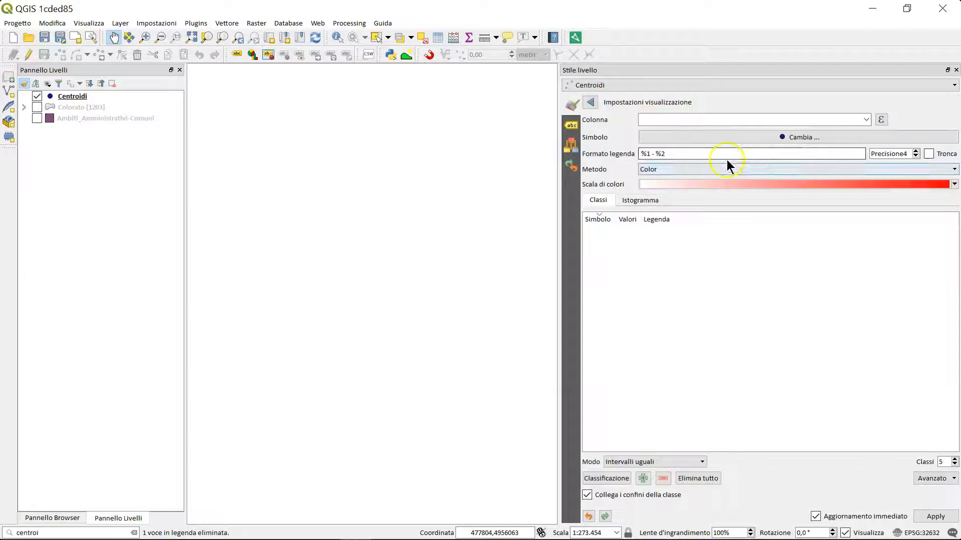
click(865, 120)
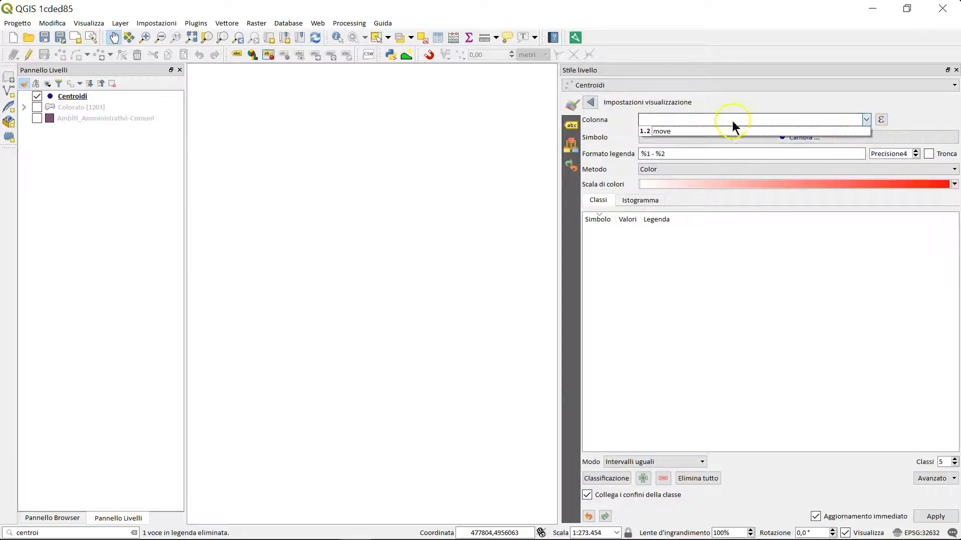
click(881, 120)
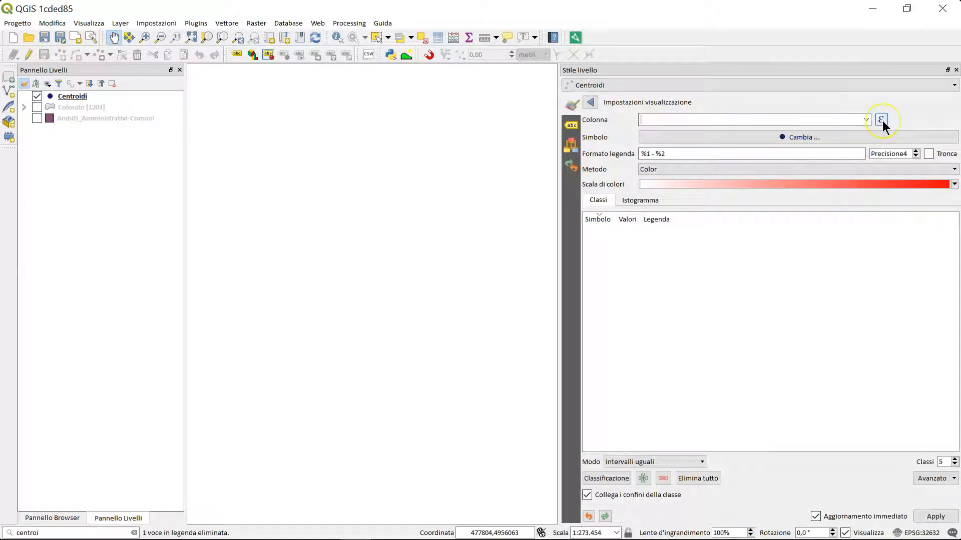
click(880, 120)
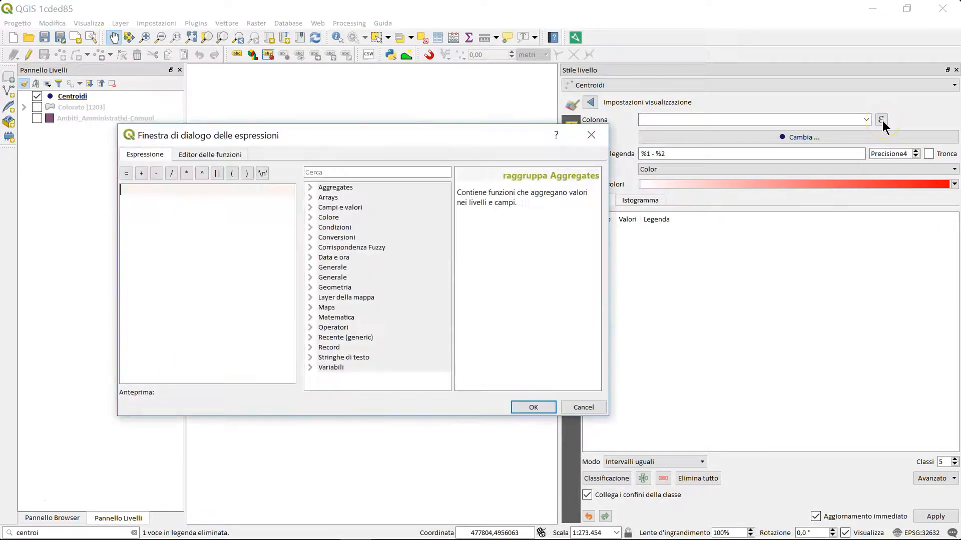
click(591, 135)
click(591, 104)
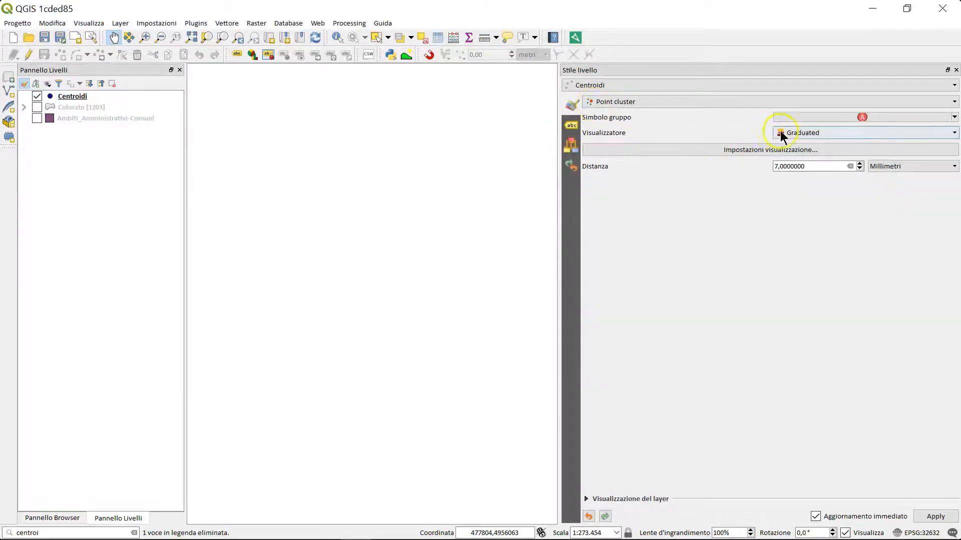
click(590, 519)
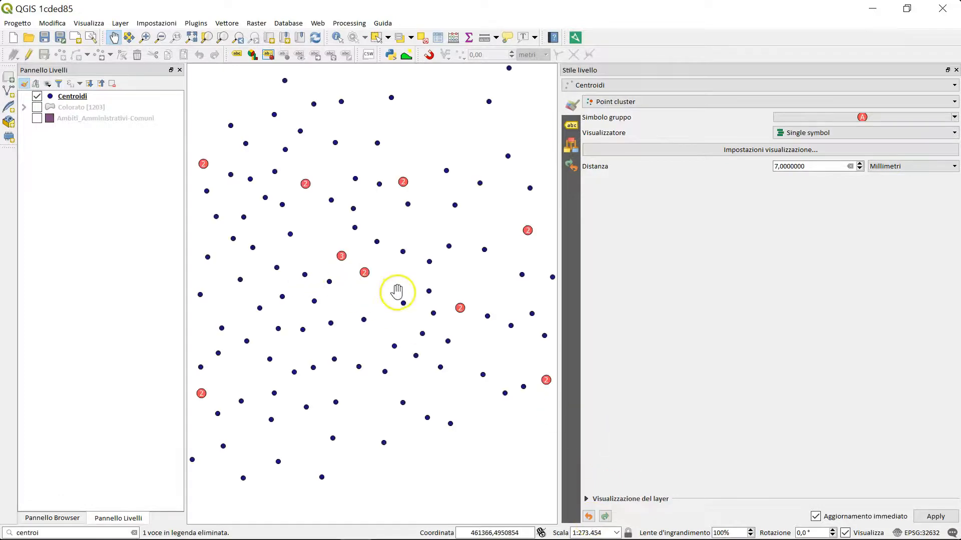
scroll(397, 293, down, 1)
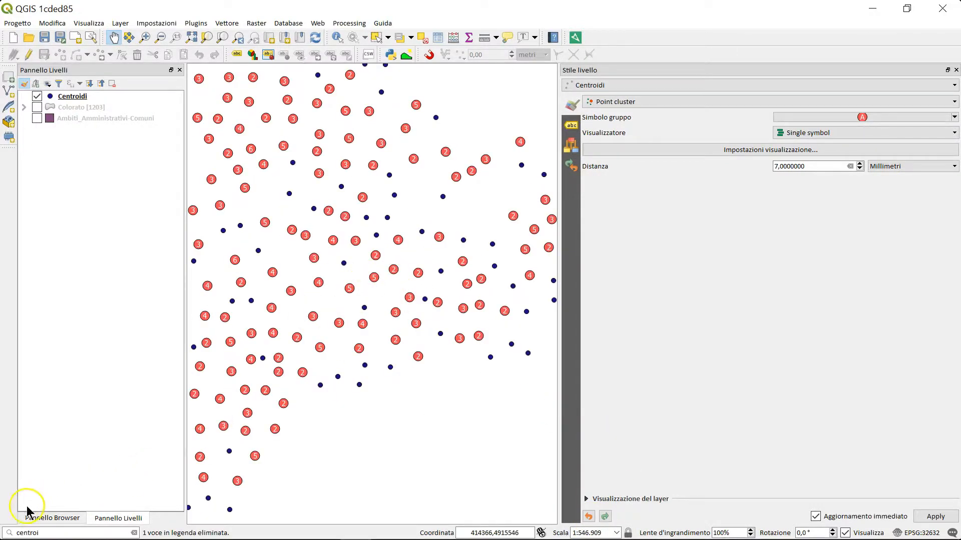